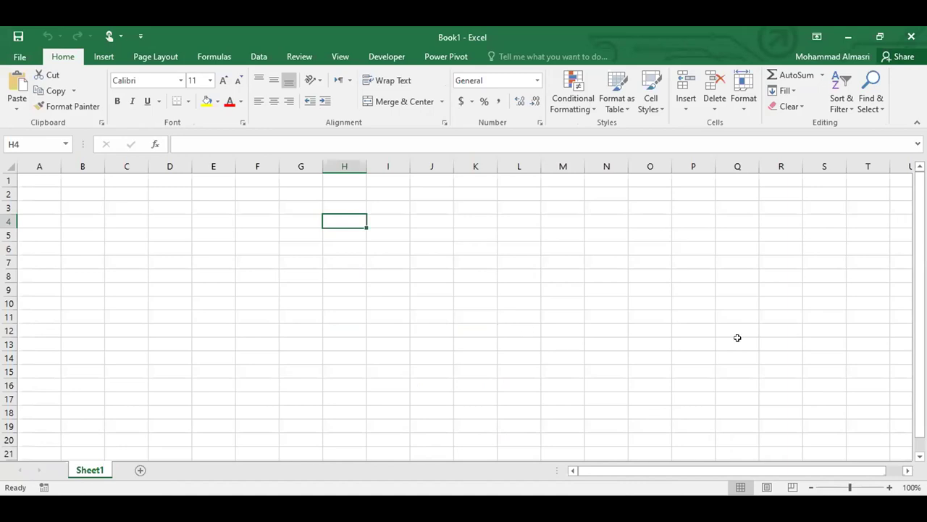
Step: Insert a new equation on the sheet and start it with h subscript f, followed by = f
click(889, 487)
click(889, 487)
click(889, 487)
click(889, 487)
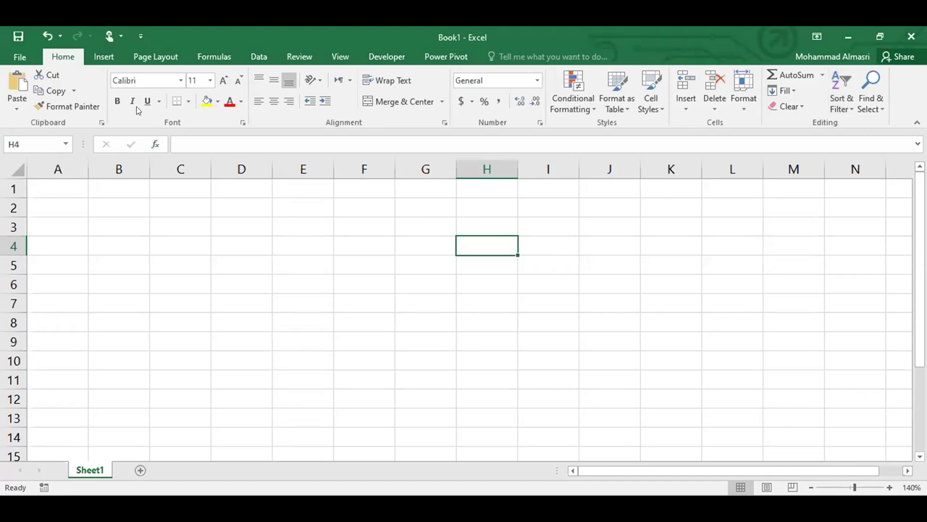
click(93, 56)
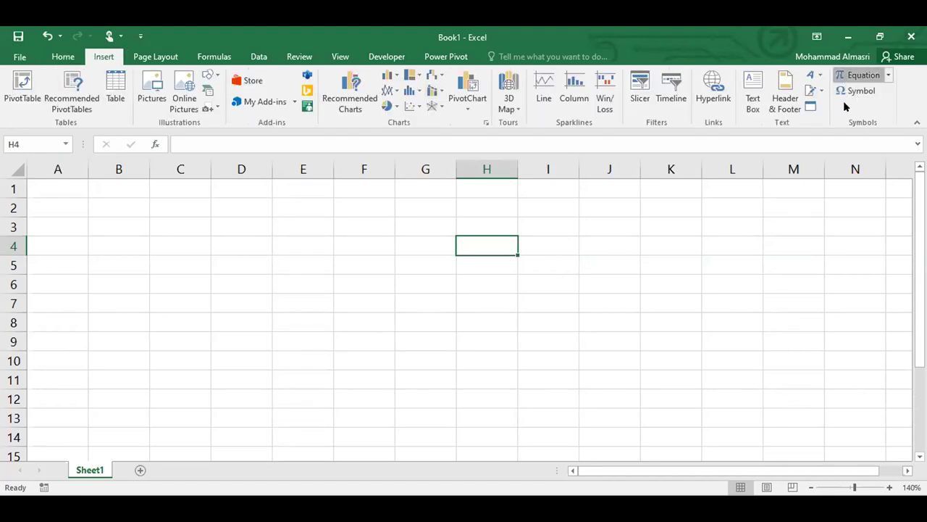
click(844, 75)
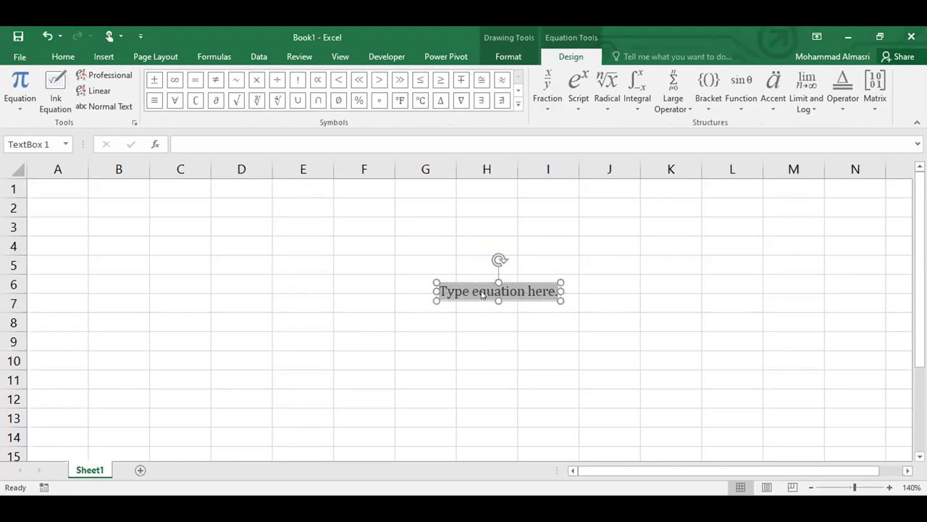
click(577, 90)
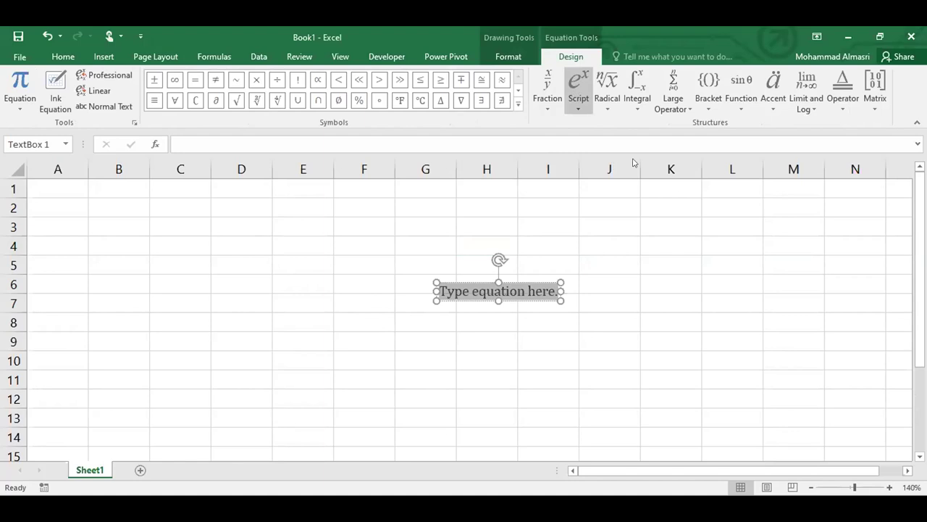
click(634, 159)
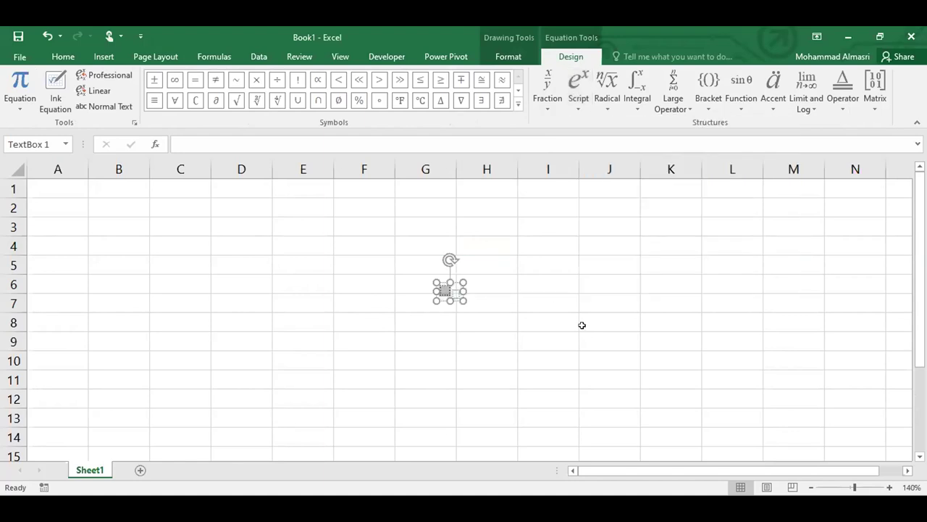
text(hf)
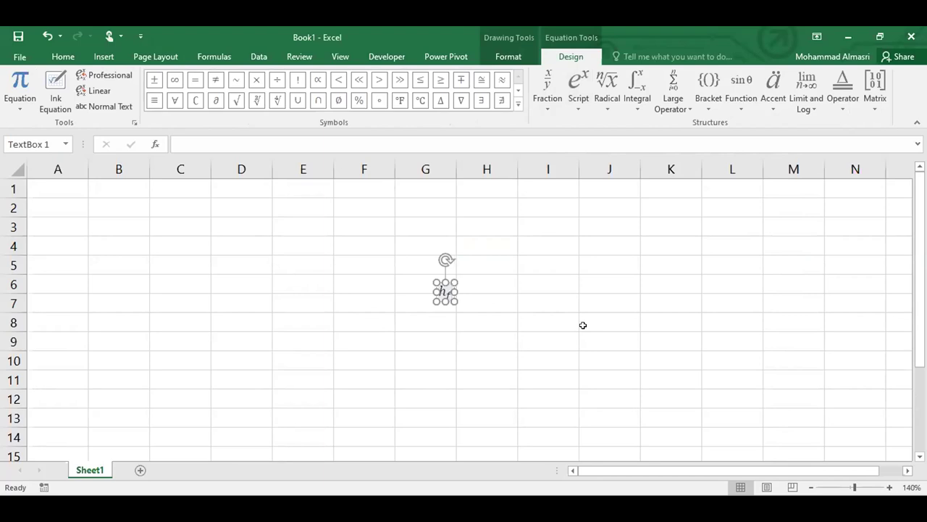
key(Right)
text(=f)
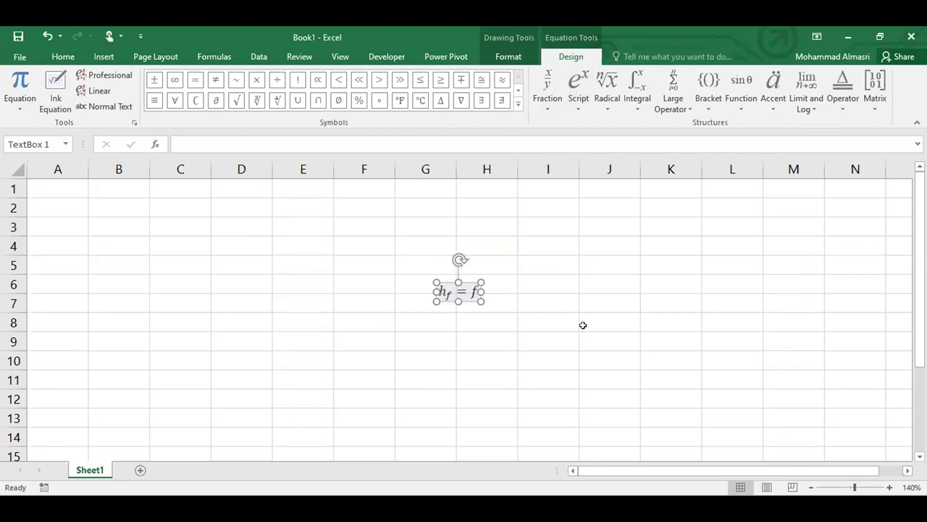
Step: Add a stacked fraction with L over D after the f in the equation
click(549, 87)
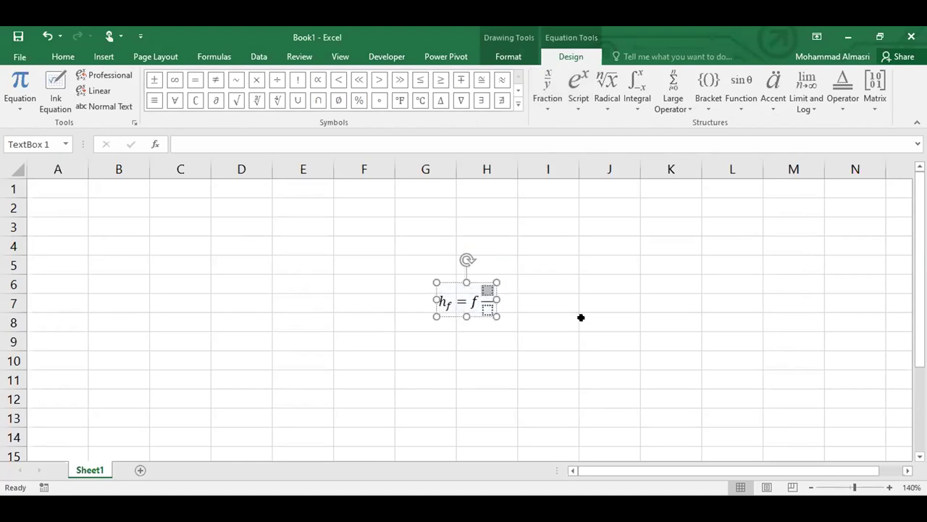
text(L)
key(Down)
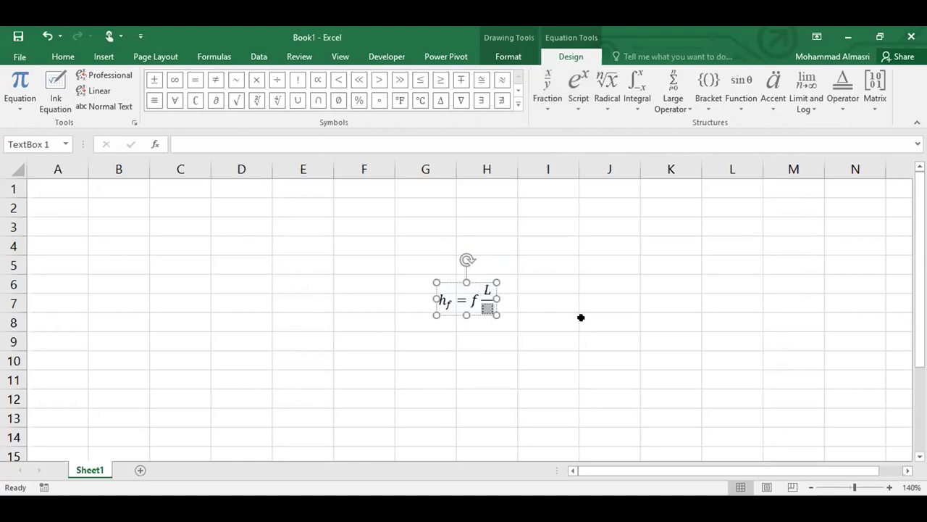
text(D)
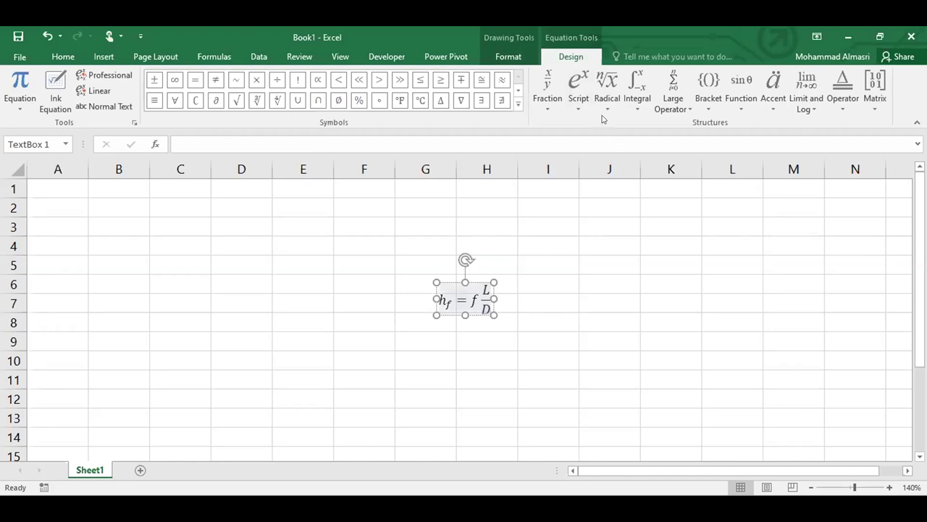
Step: Complete the equation with a second stacked fraction, V squared over 2g
click(551, 86)
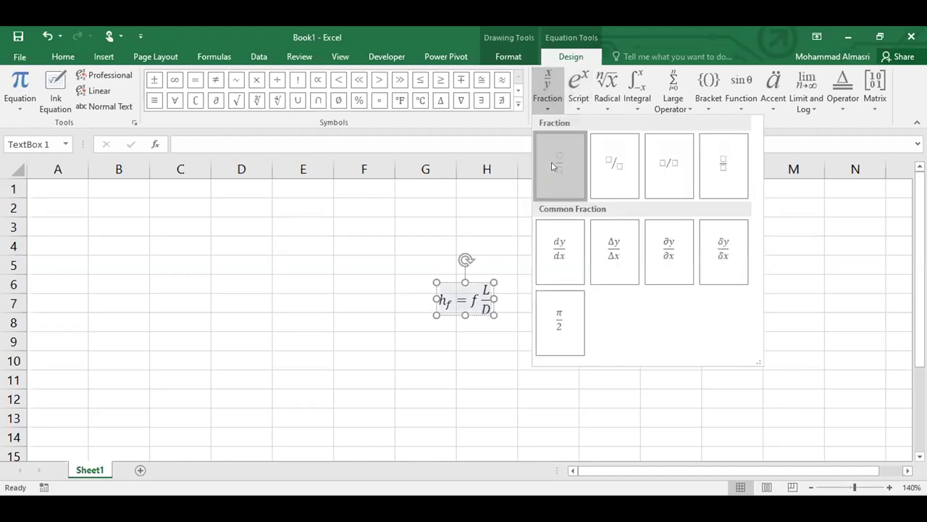
click(551, 165)
click(500, 290)
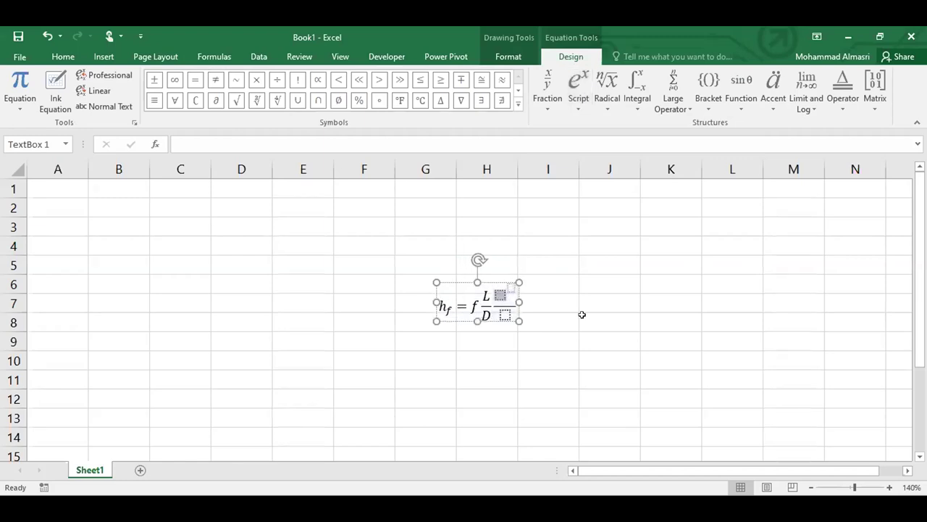
text(V)
key(Right)
text(2)
key(Down)
text(2g)
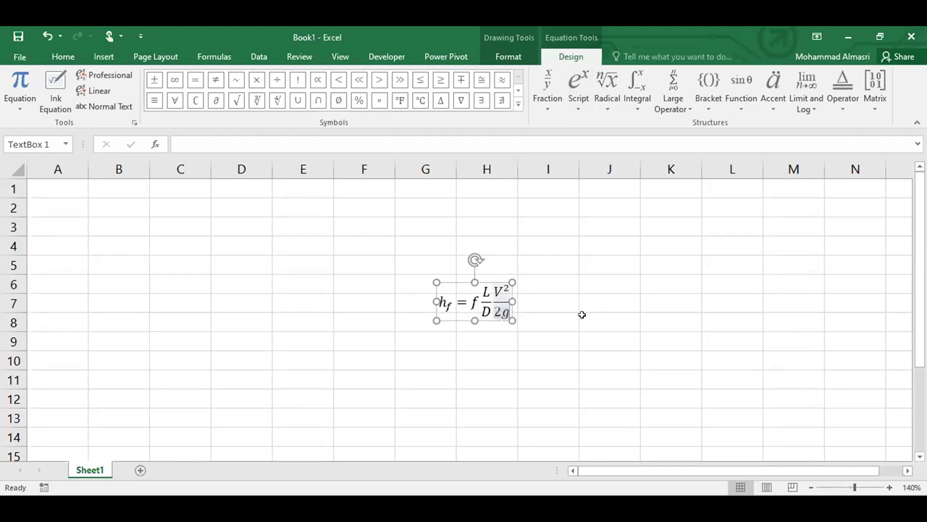
click(582, 314)
Step: Set the head-loss equation's font size to 20 and move it over columns K to M, rows 1 to 4
click(488, 317)
click(487, 318)
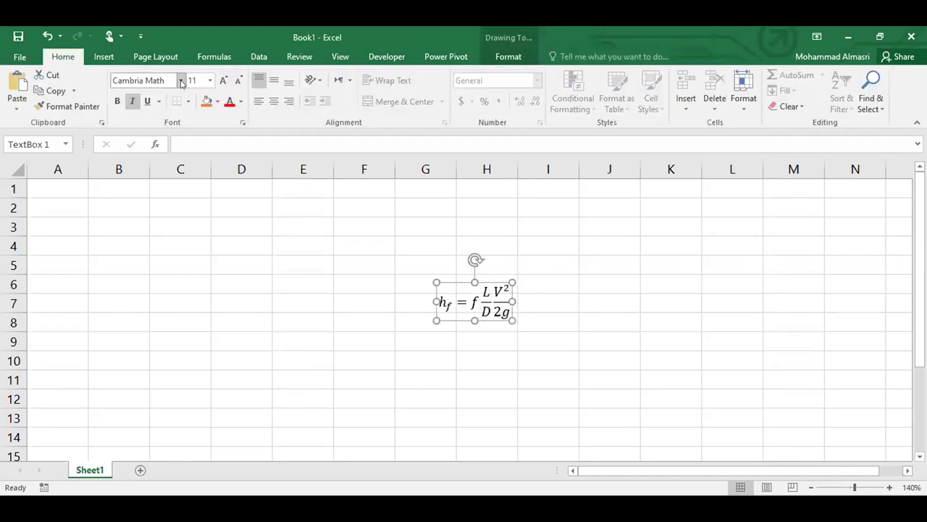
click(209, 80)
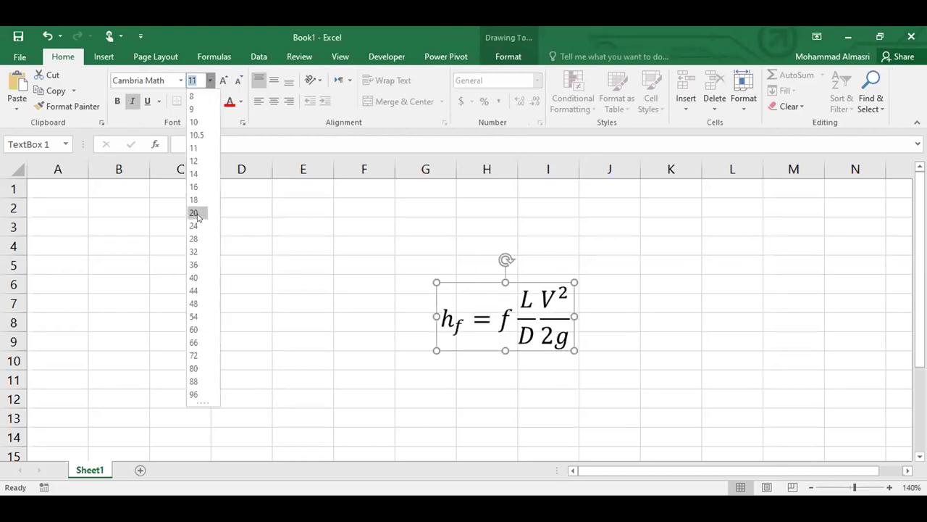
click(199, 216)
drag(540, 273, 740, 184)
Step: Format the head-loss equation with a light gold fill and bold red text
click(217, 101)
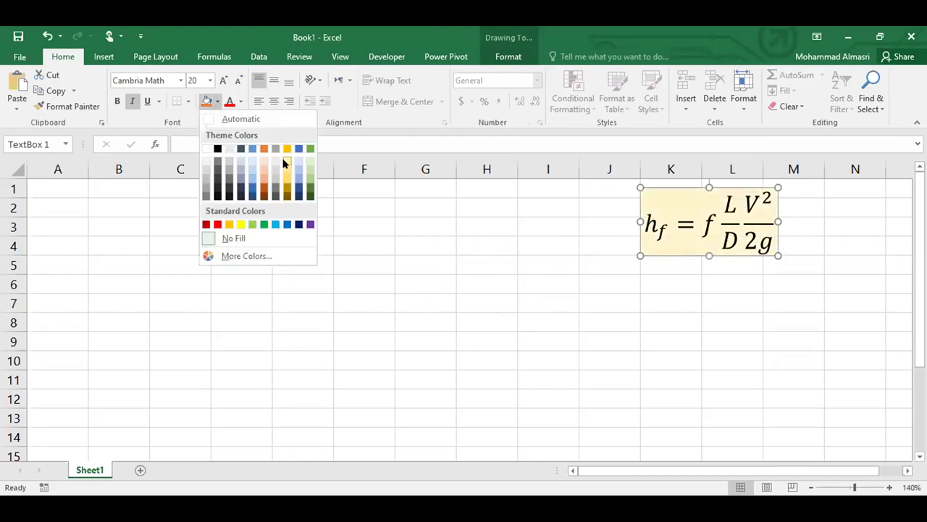
click(227, 105)
click(230, 100)
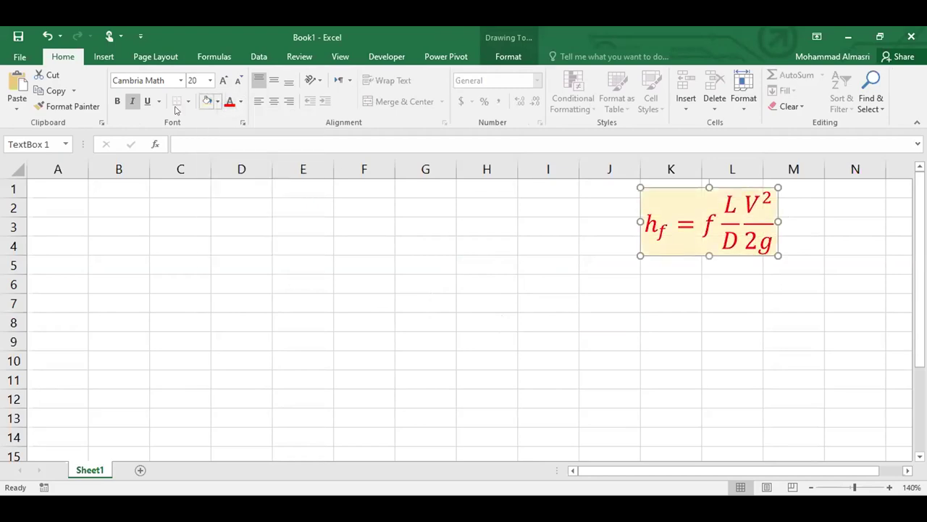
click(117, 100)
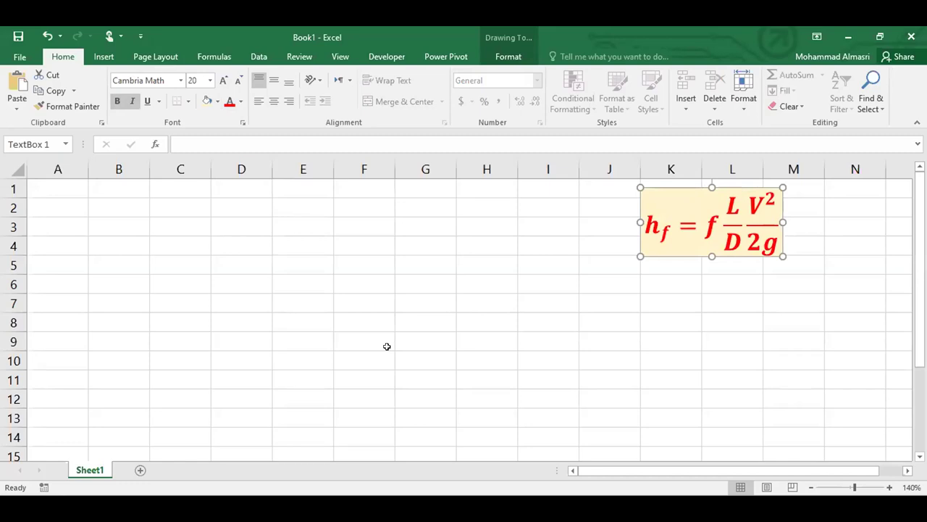
click(686, 294)
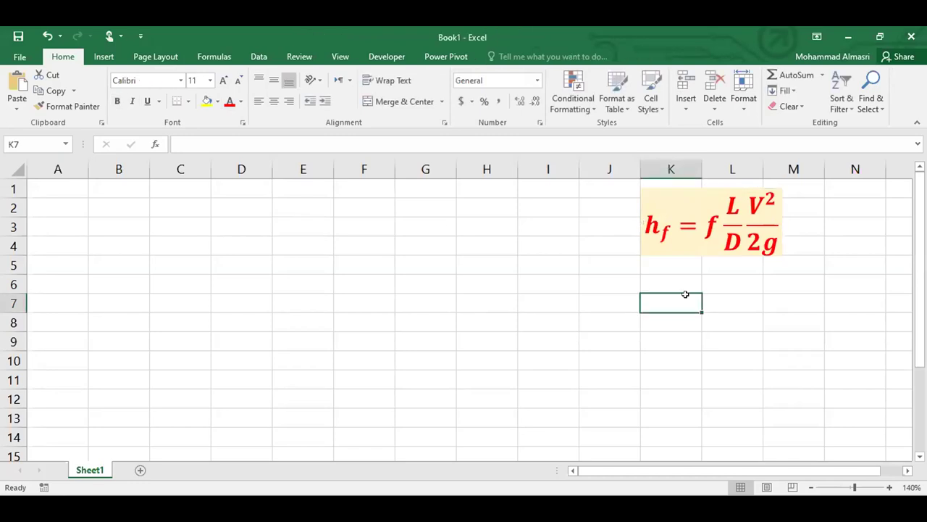
Step: Insert a second equation reading V = Q over A, followed by another equals sign
click(104, 56)
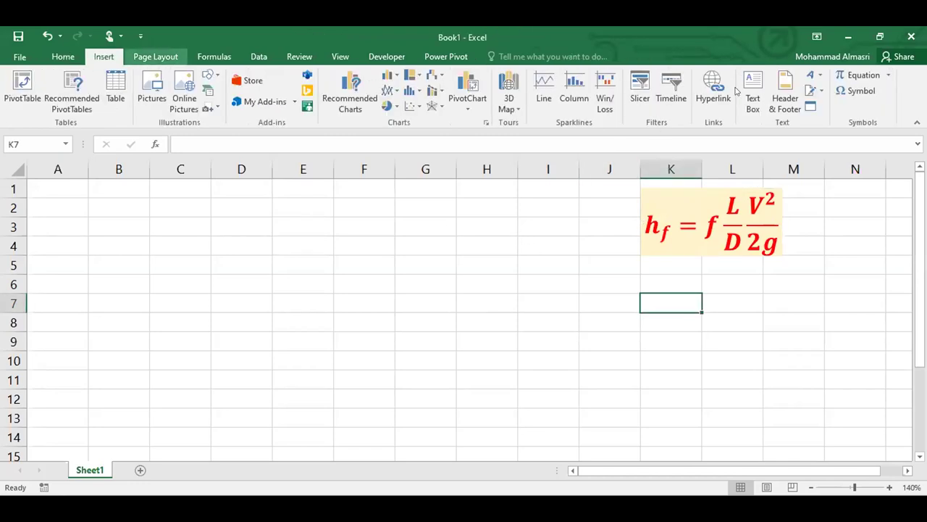
click(859, 75)
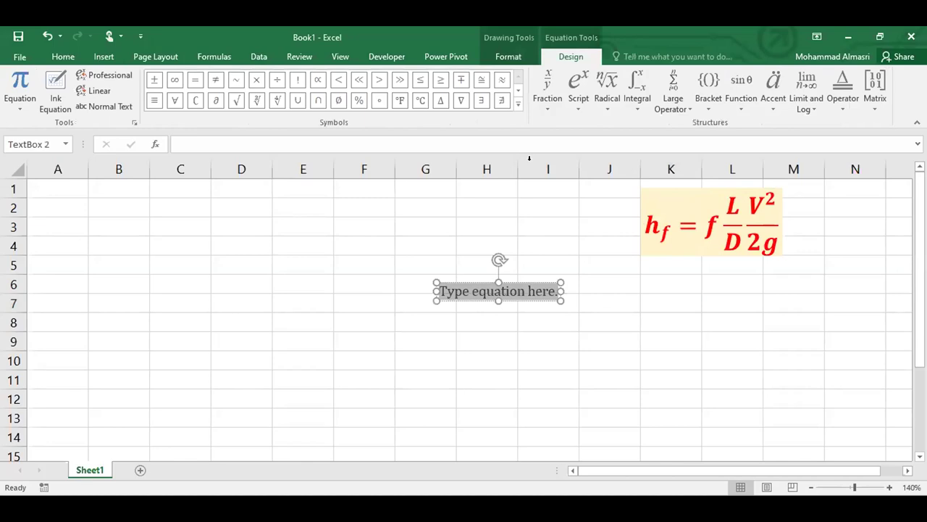
text(V=)
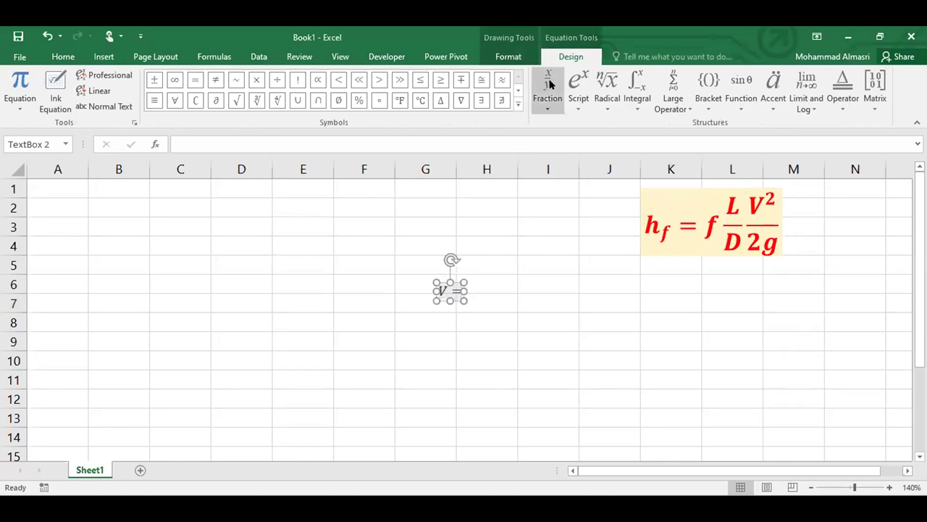
click(552, 167)
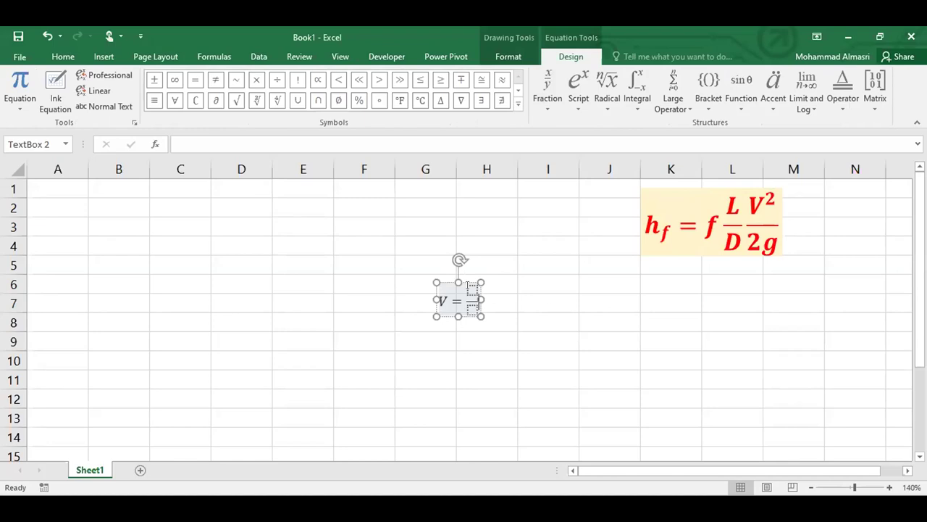
text(Q)
key(Down)
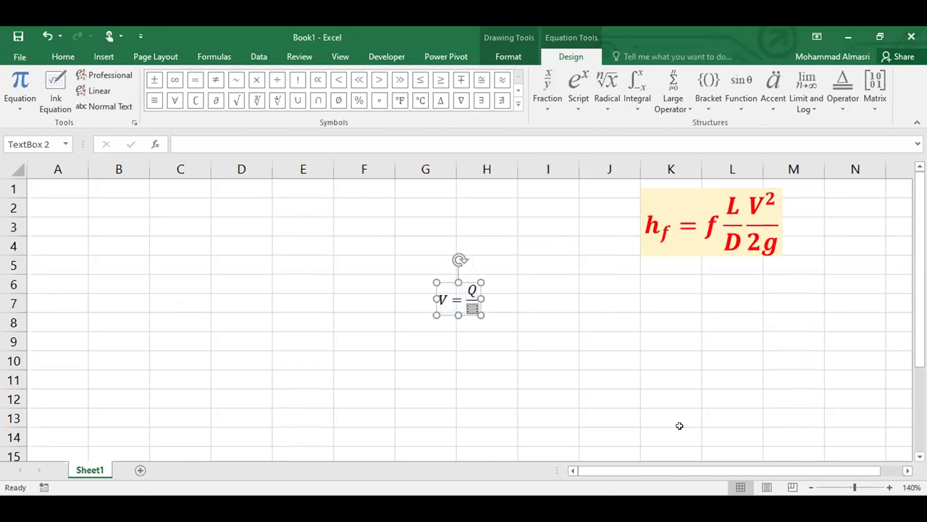
text(A)
key(Right)
text(=)
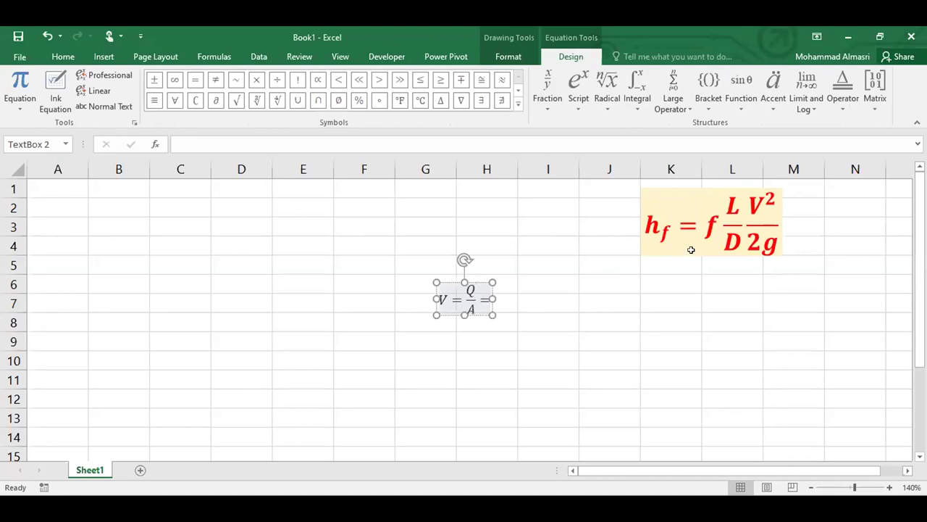
Step: Add a stacked fraction after the second equals sign, with Q over π times D squared
click(547, 93)
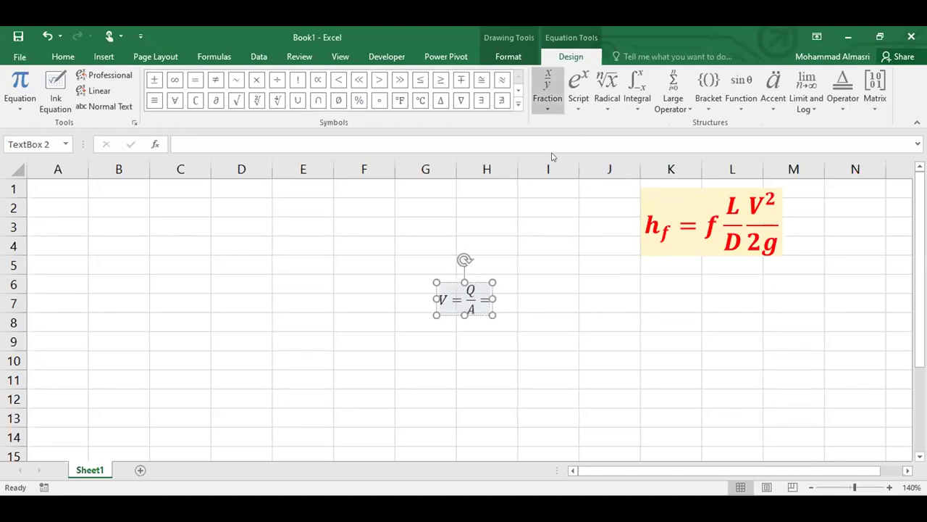
click(551, 156)
text(Q)
key(Right)
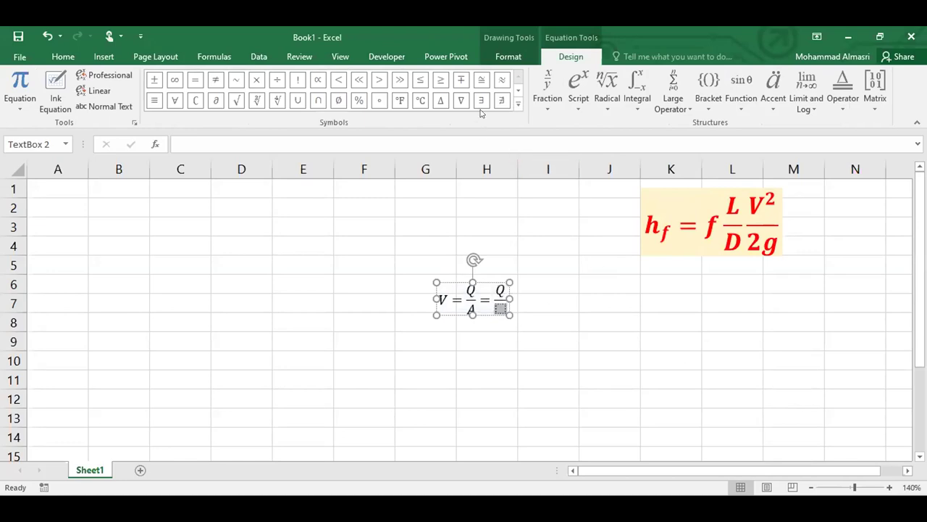
click(518, 107)
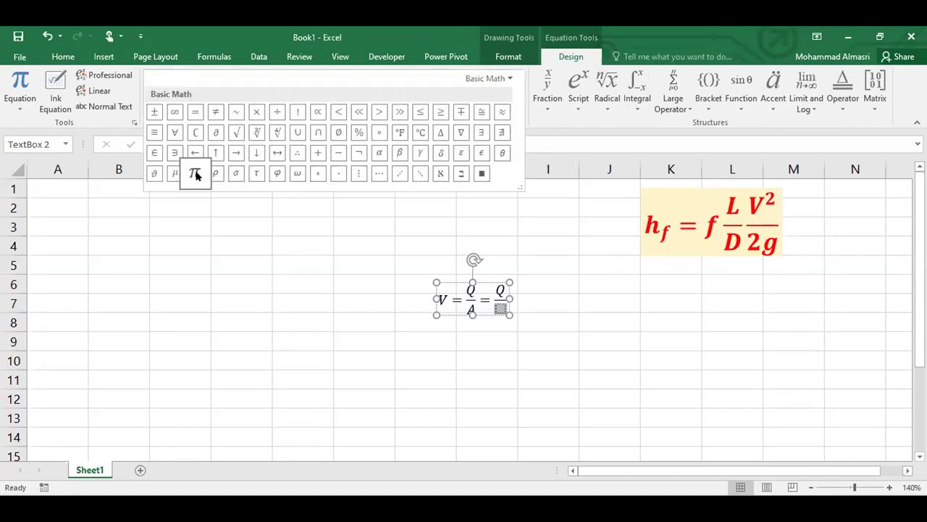
click(196, 174)
click(578, 91)
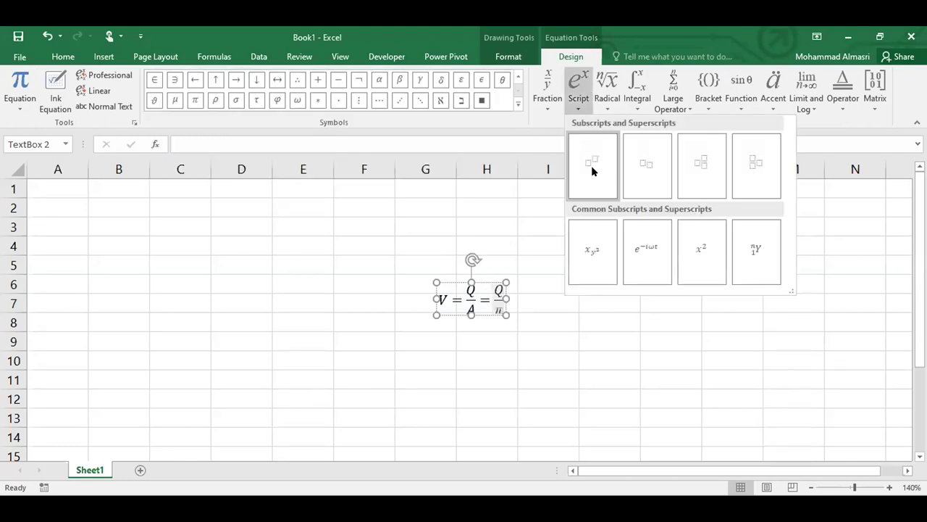
click(592, 168)
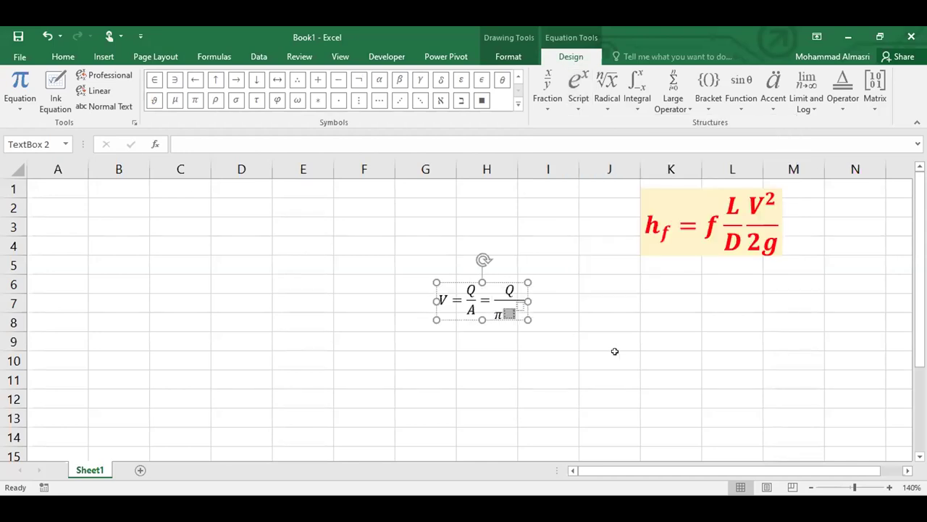
text(D)
text(2)
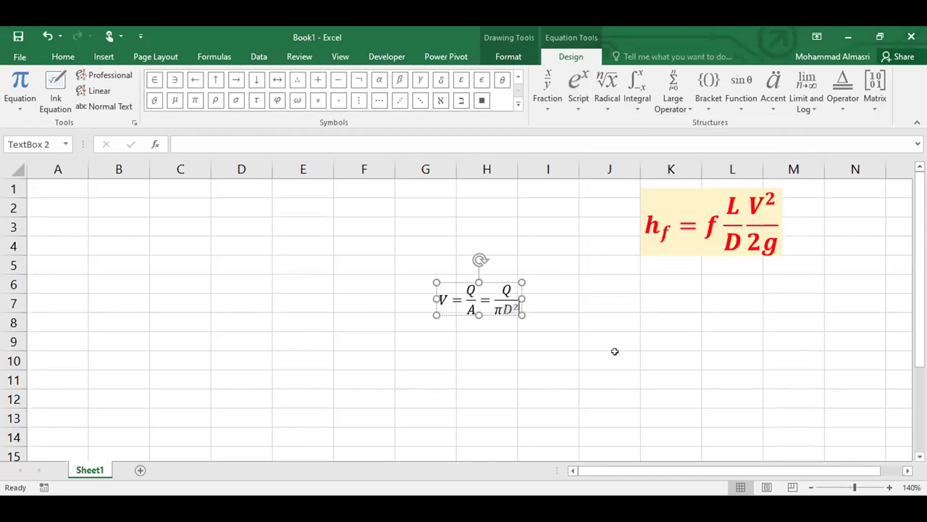
Step: Put a 4 before the Q in the numerator of the last fraction, making it 4Q
click(499, 284)
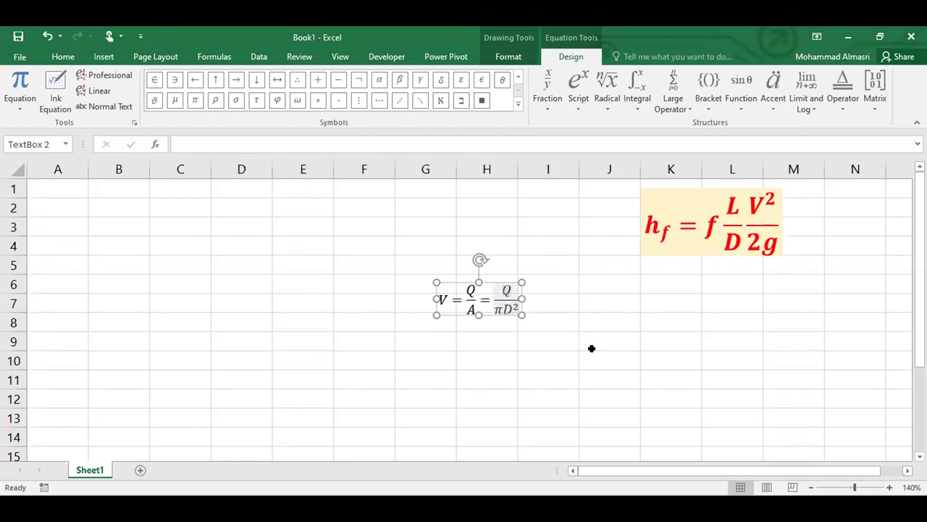
text(4)
click(591, 348)
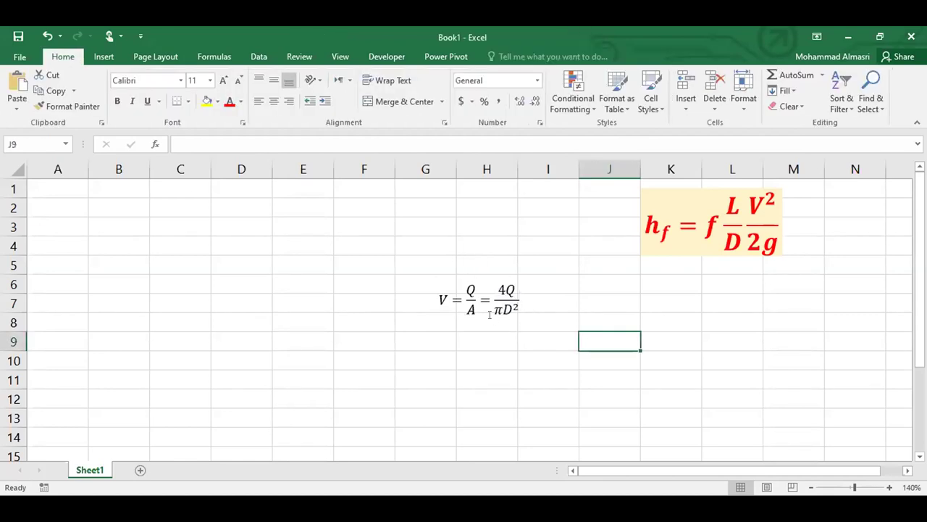
Step: Move the velocity equation just below the head-loss equation and set its font size to 20
click(506, 299)
drag(696, 321, 714, 319)
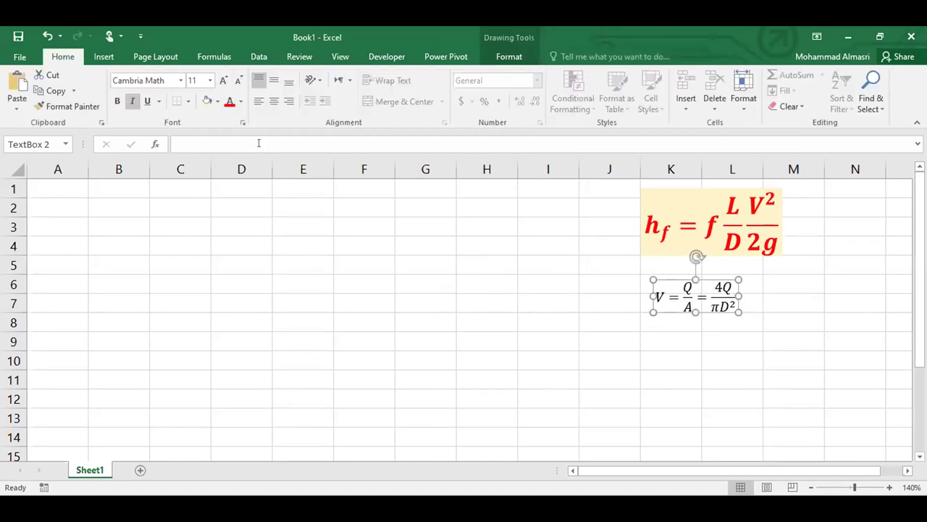
click(210, 80)
click(194, 213)
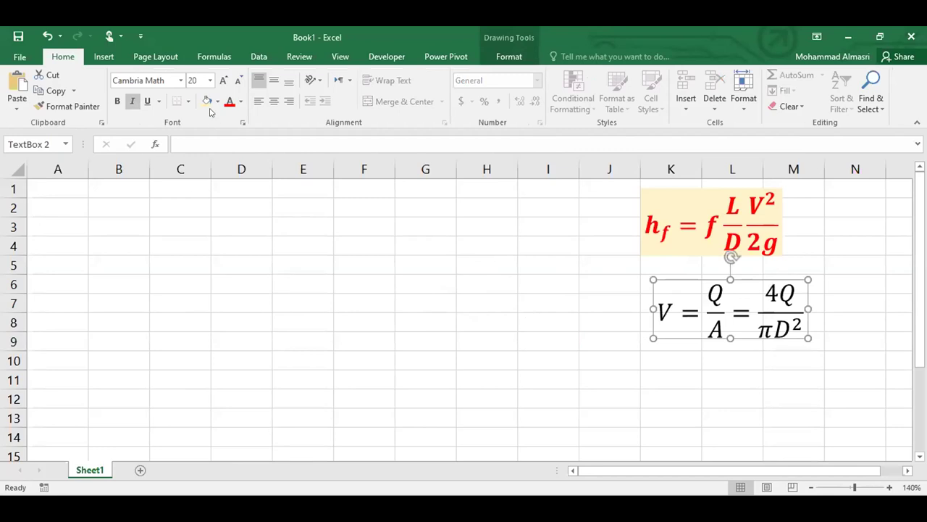
Step: Fill the velocity equation's text box with light green and move it slightly closer beneath the head-loss equation
click(216, 101)
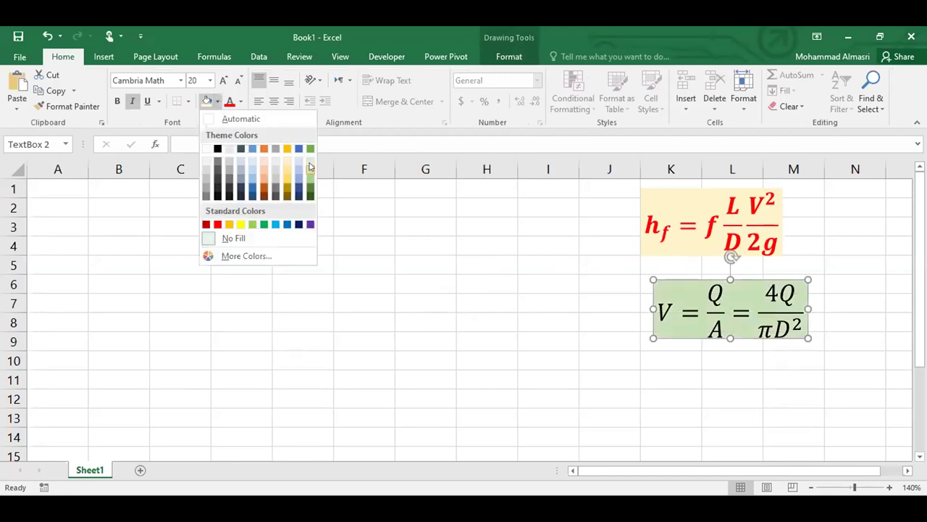
click(743, 339)
drag(739, 337, 718, 331)
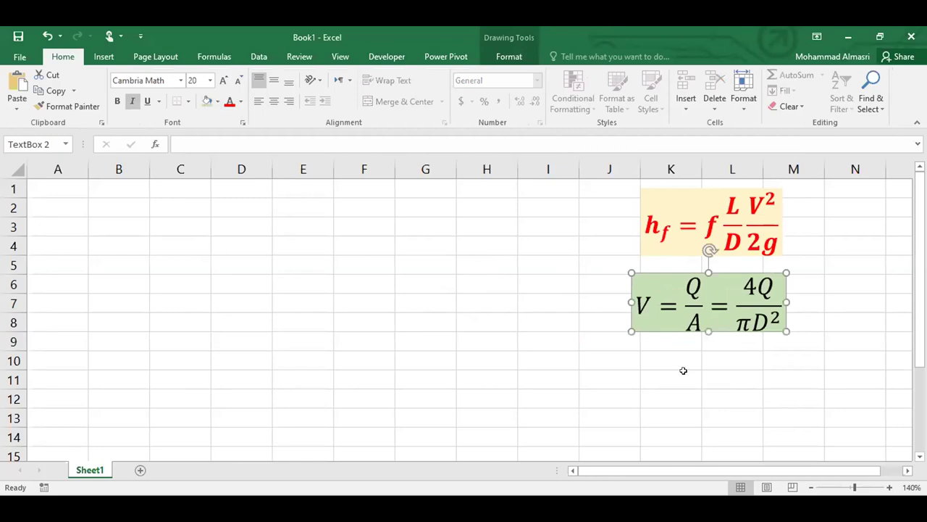
Step: Draw a freeform scribble line from the V of the velocity equation that loops around the V in the head-loss equation
click(106, 60)
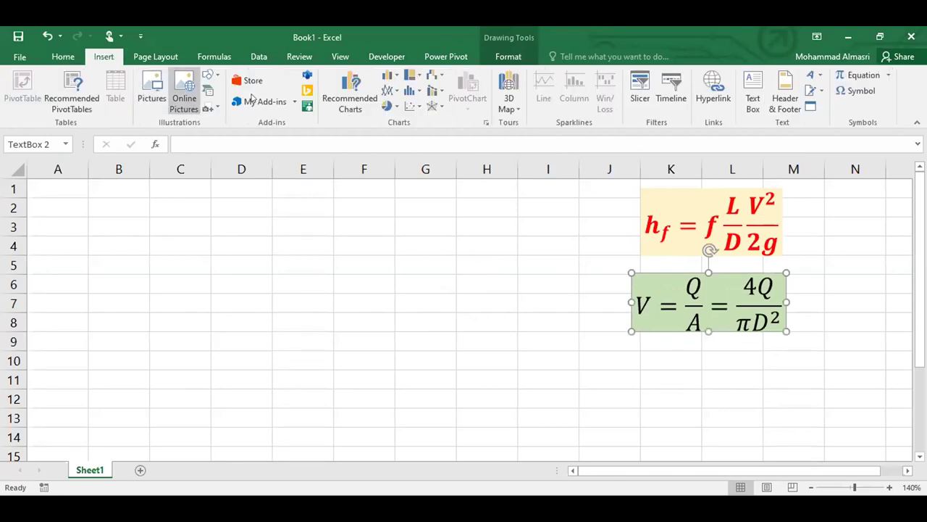
click(219, 76)
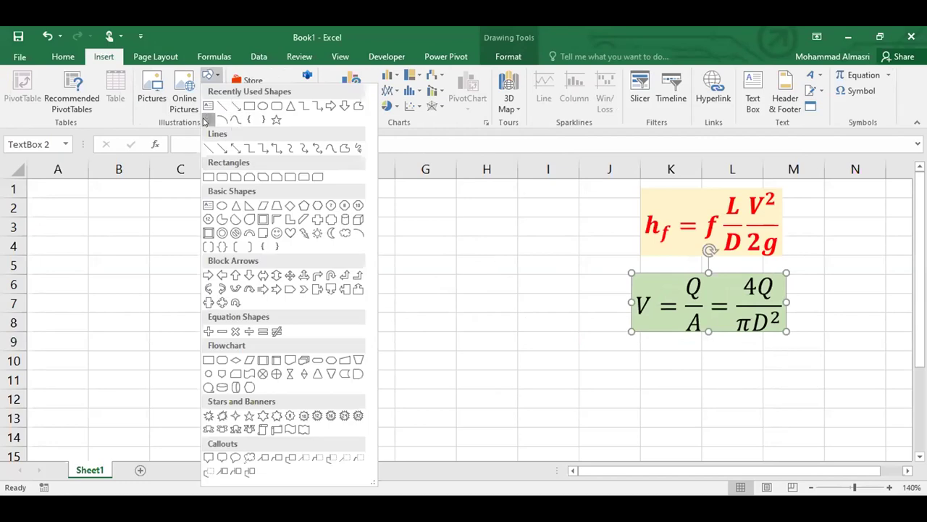
click(207, 120)
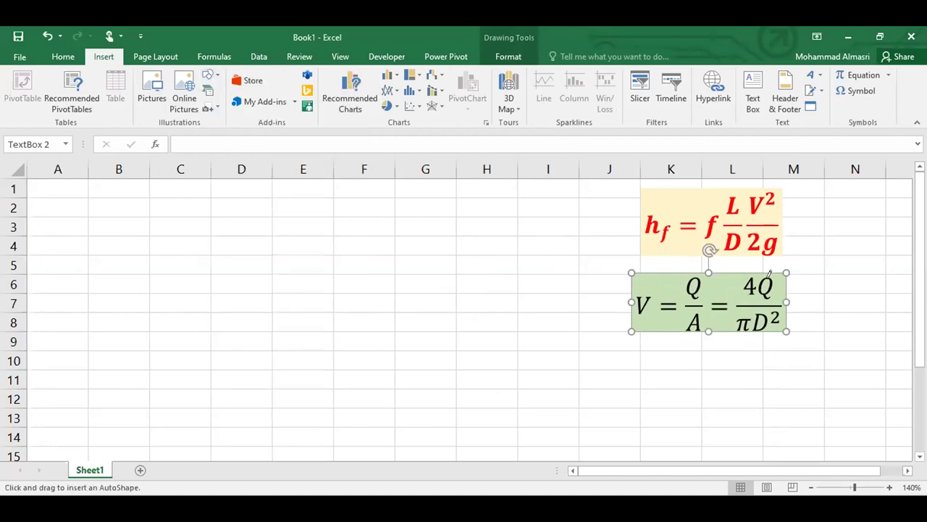
mouse_move(669, 269)
mouse_down()
mouse_move(757, 207)
mouse_move(748, 186)
mouse_move(746, 206)
mouse_move(759, 194)
mouse_up()
click(812, 428)
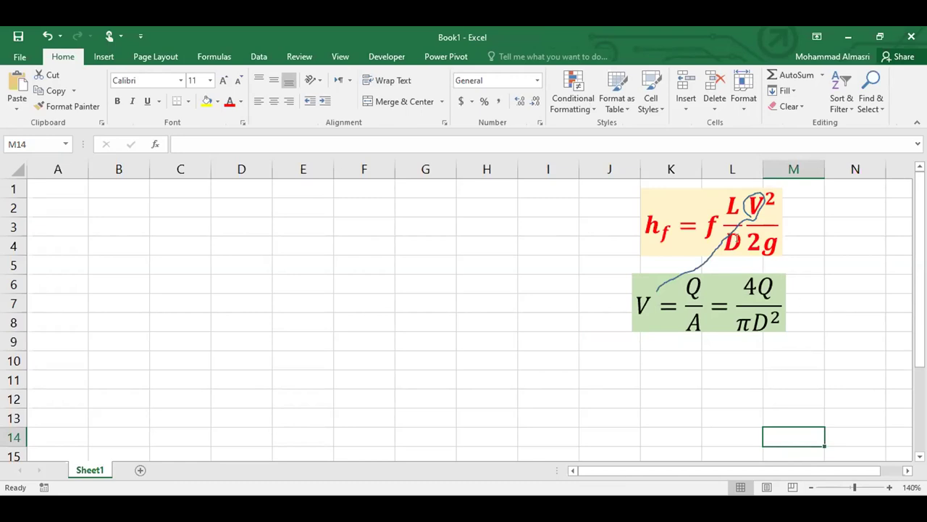
click(735, 232)
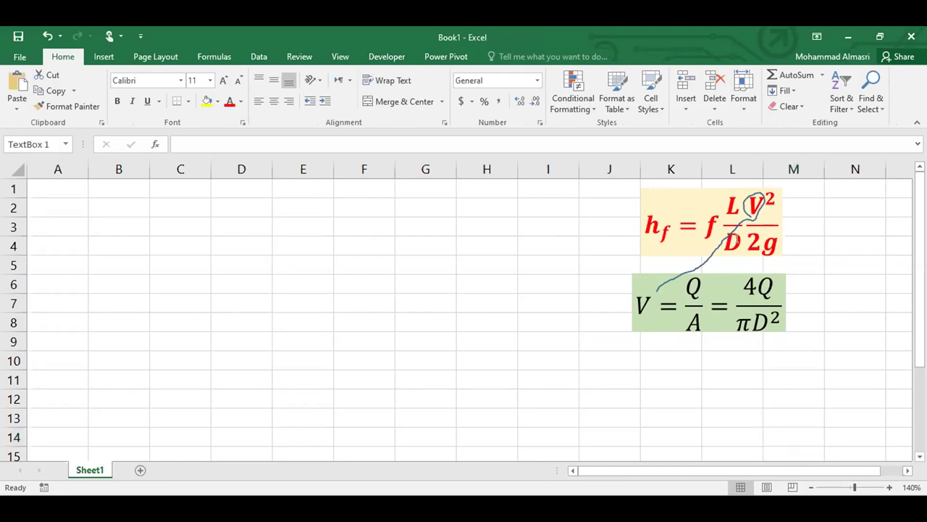
click(835, 345)
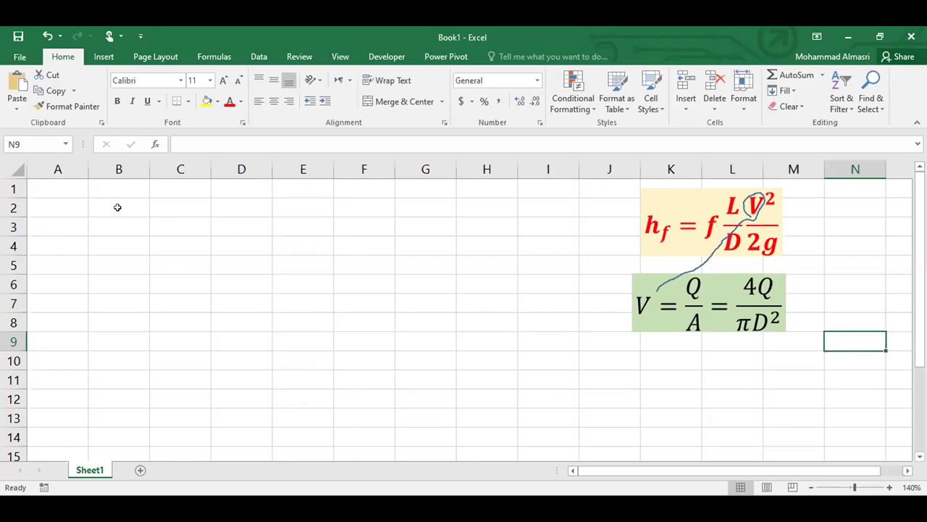
Step: Draw a blue rectangle about 2.66" wide and 0.39" high over cells F5 to I6 to represent the pipe
click(71, 193)
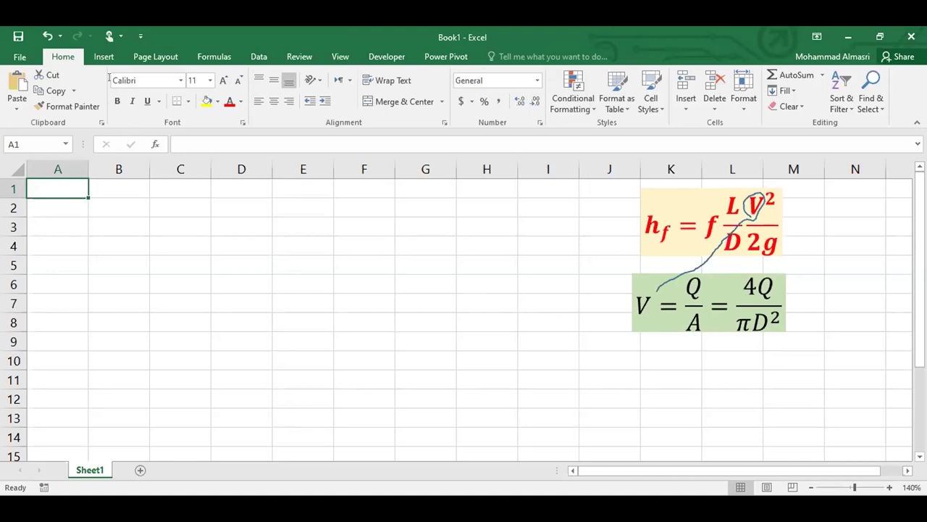
click(104, 57)
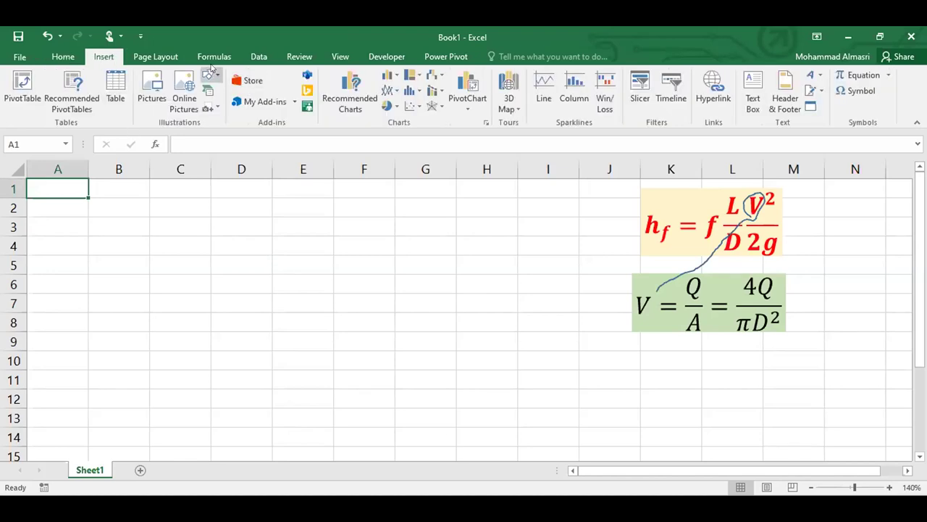
click(210, 69)
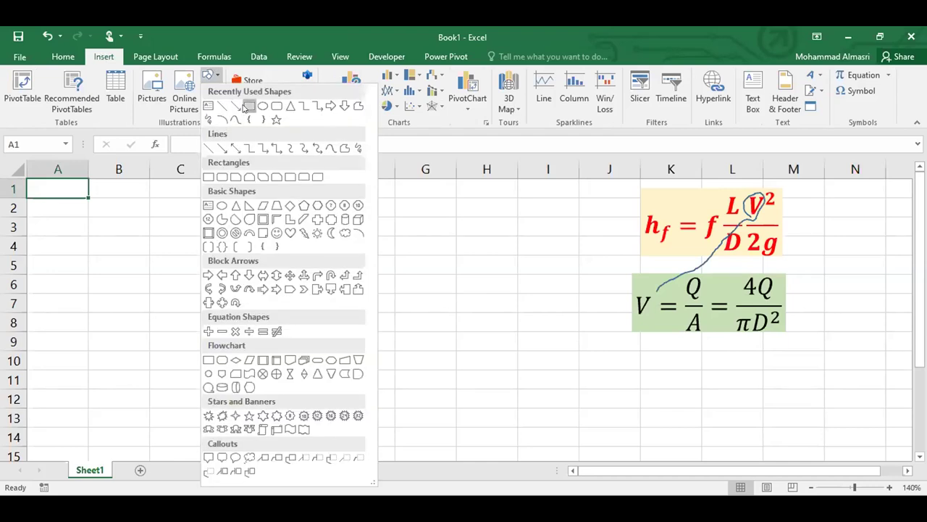
click(247, 109)
mouse_move(334, 256)
mouse_down()
mouse_move(546, 298)
mouse_move(596, 285)
mouse_move(575, 286)
mouse_up()
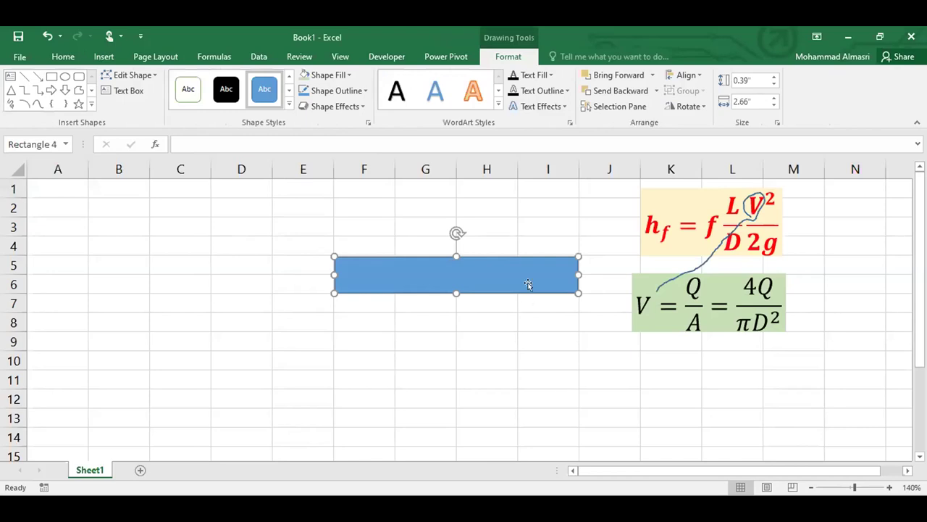
click(521, 332)
click(522, 330)
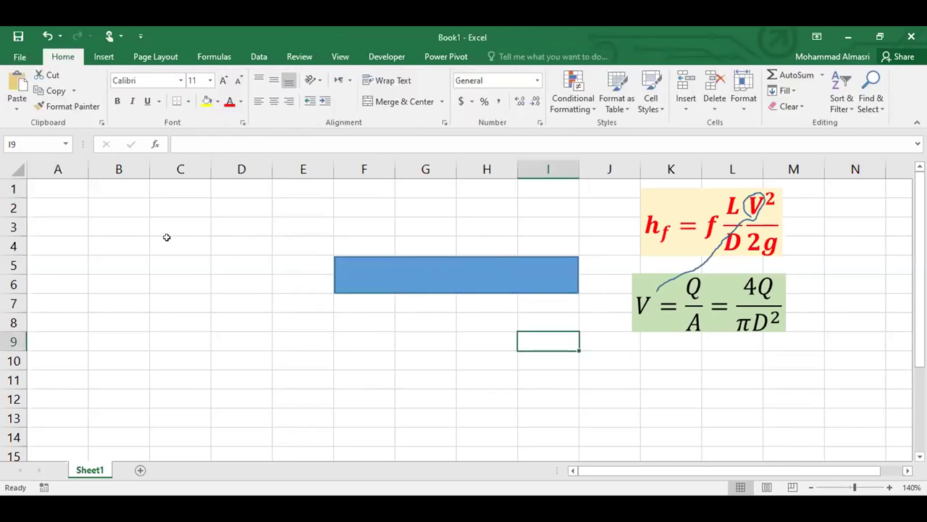
Step: Enter the label f in cell A1
click(72, 187)
text(f)
key(Return)
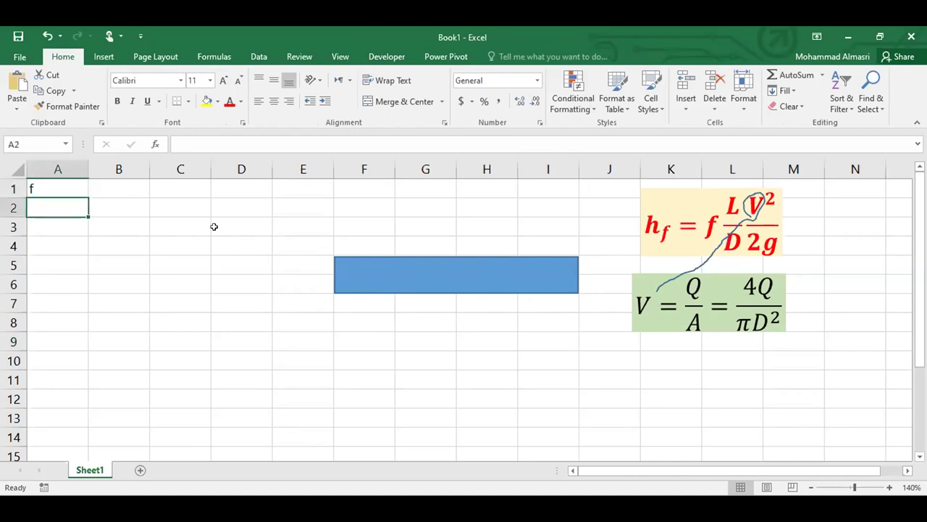
Step: Center the contents of all cells in the sheet horizontally and vertically
click(17, 171)
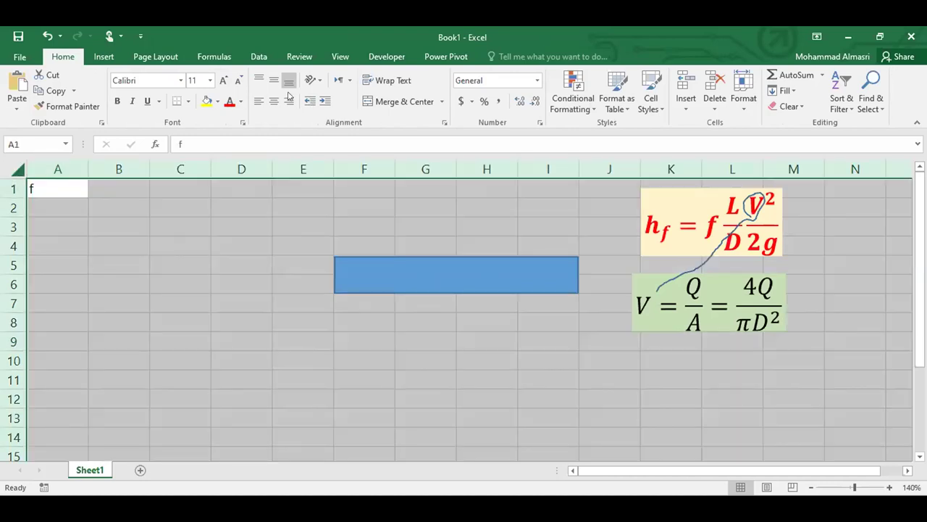
click(274, 101)
drag(71, 209, 167, 229)
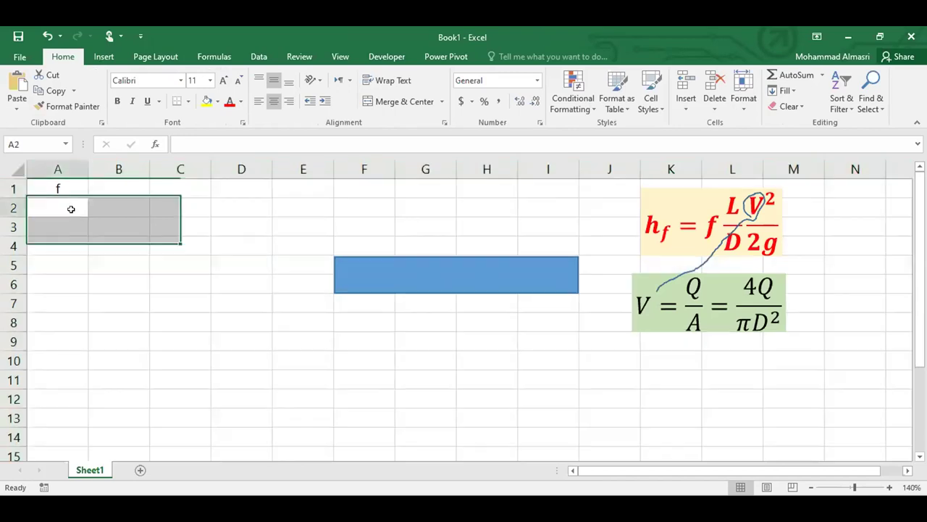
Step: Enter the labels L, D, Q, V and V2/2g down cells A2 to A6
click(71, 208)
text(L)
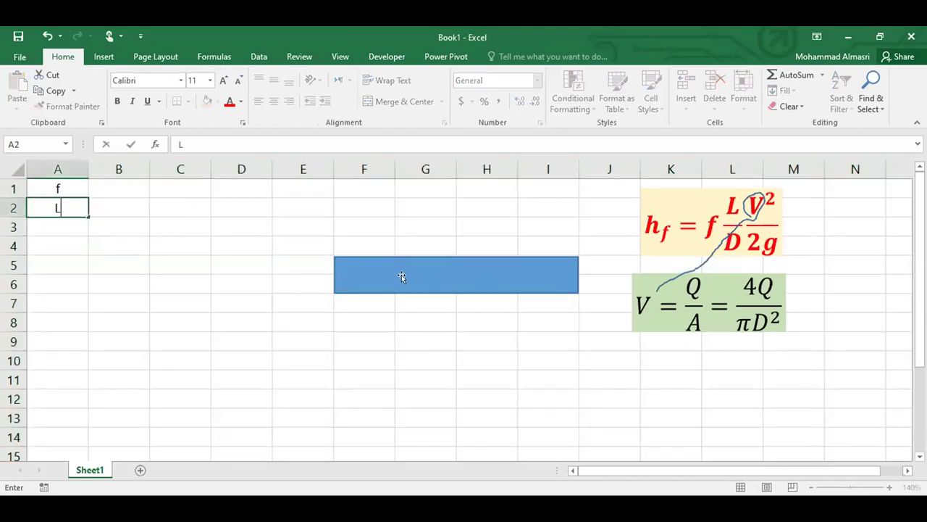
key(Return)
text(D)
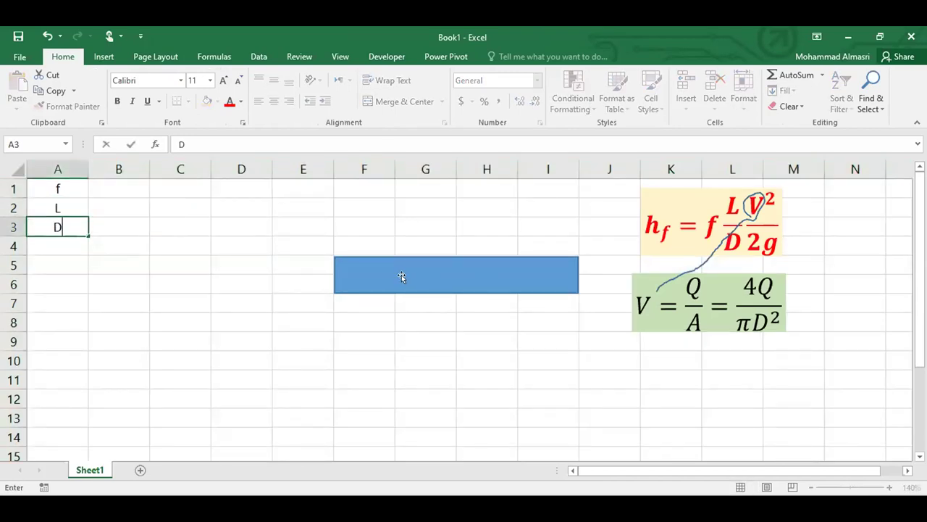
key(Return)
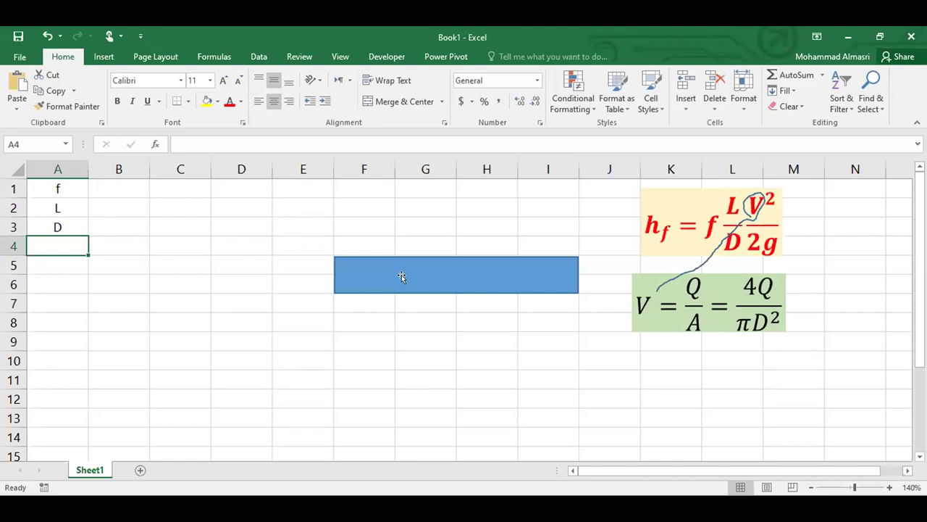
text(Q)
key(Return)
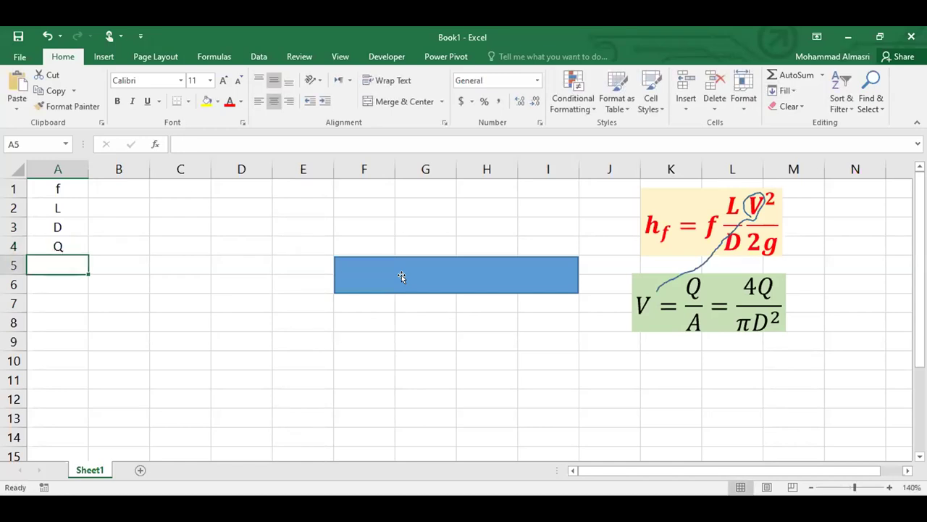
text(V)
key(Return)
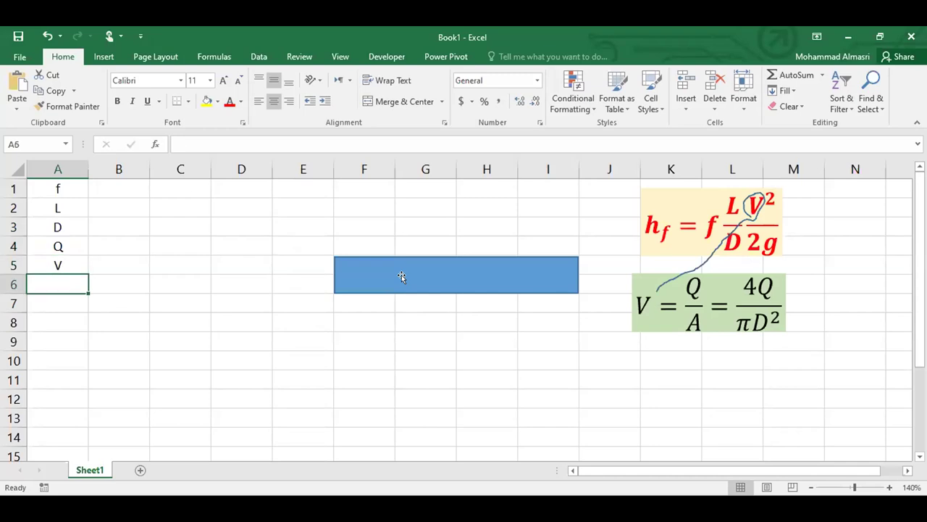
text(V)
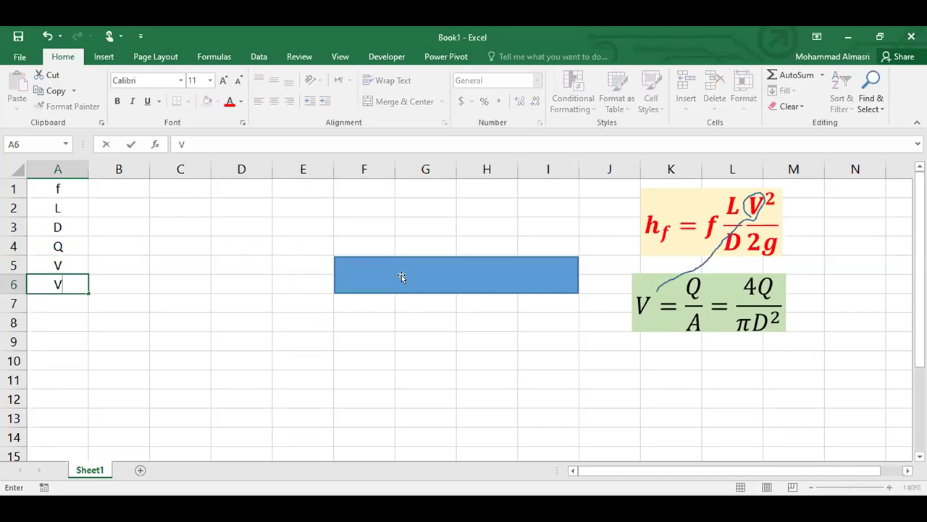
text(2/2g)
key(Return)
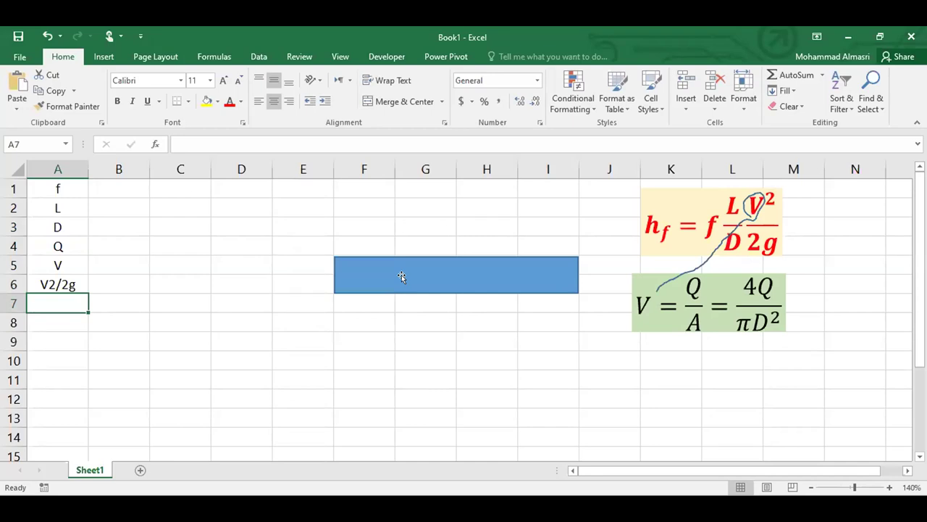
Step: Leave A7 blank and enter the result labels hf in A8 and Sf in A9
key(Return)
text(hf)
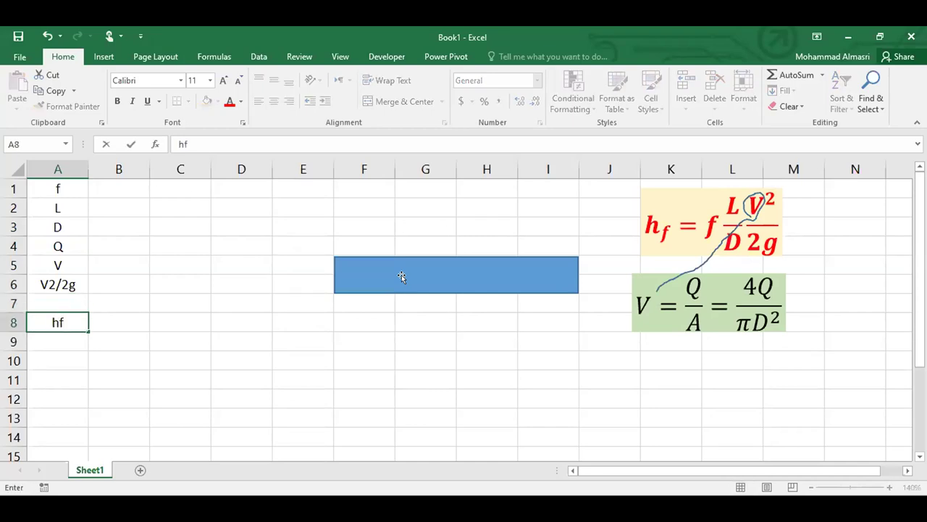
key(Return)
text(sf)
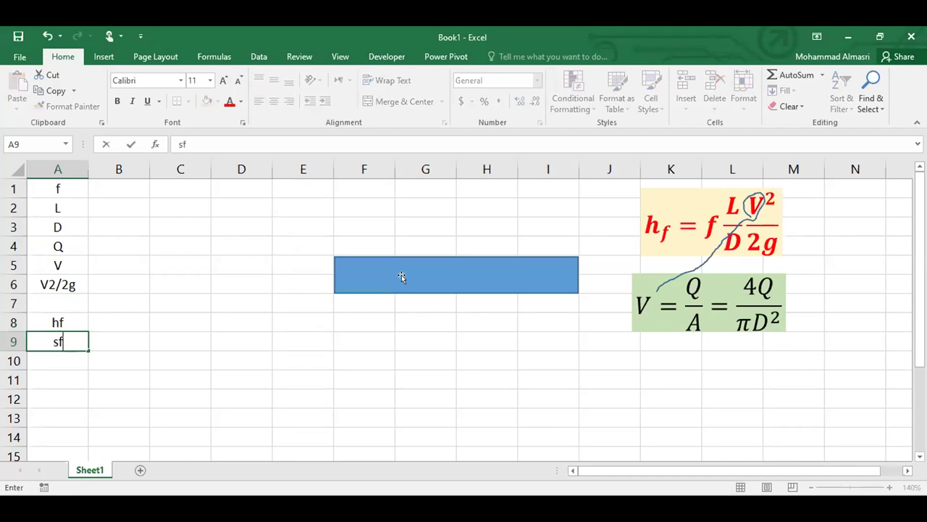
key(Return)
key(Up)
text(Sf)
key(Return)
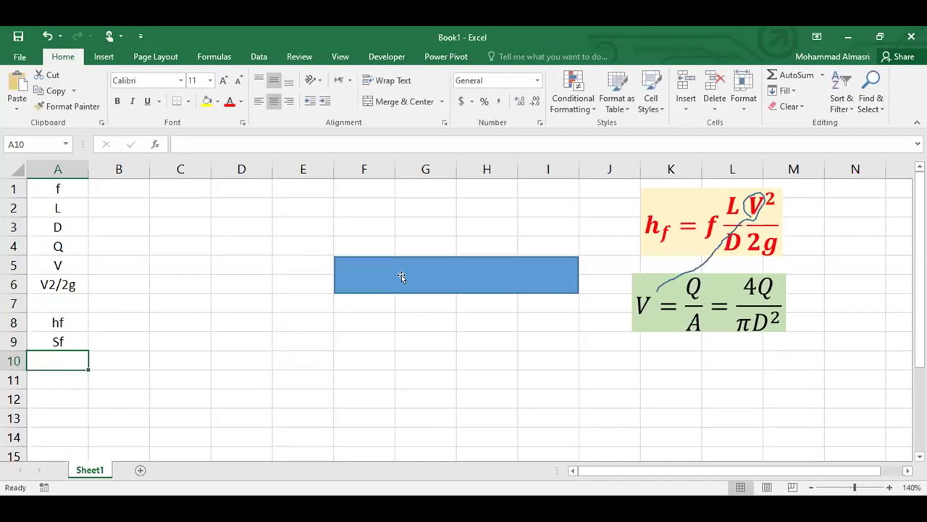
Step: Enter the formula =B8/B2 in cell B9 to calculate Sf as head loss over length
click(138, 336)
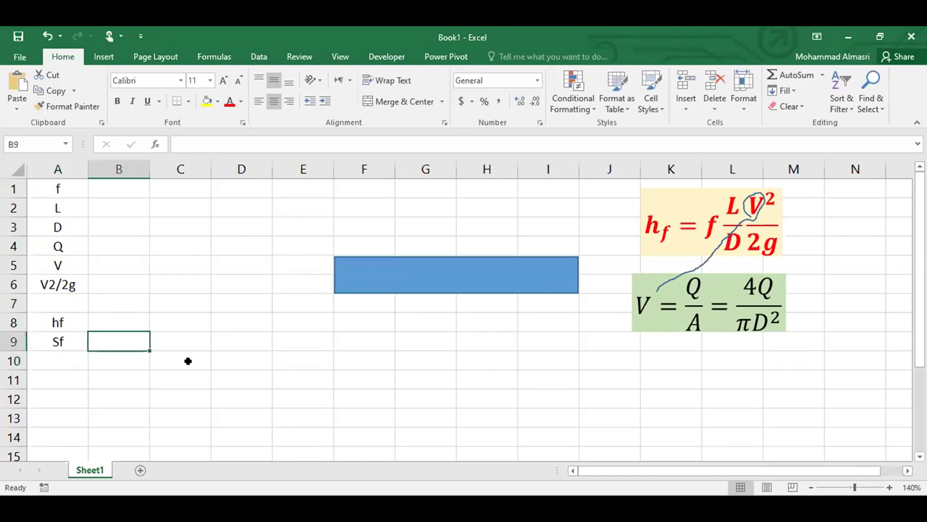
text(=)
key(Up)
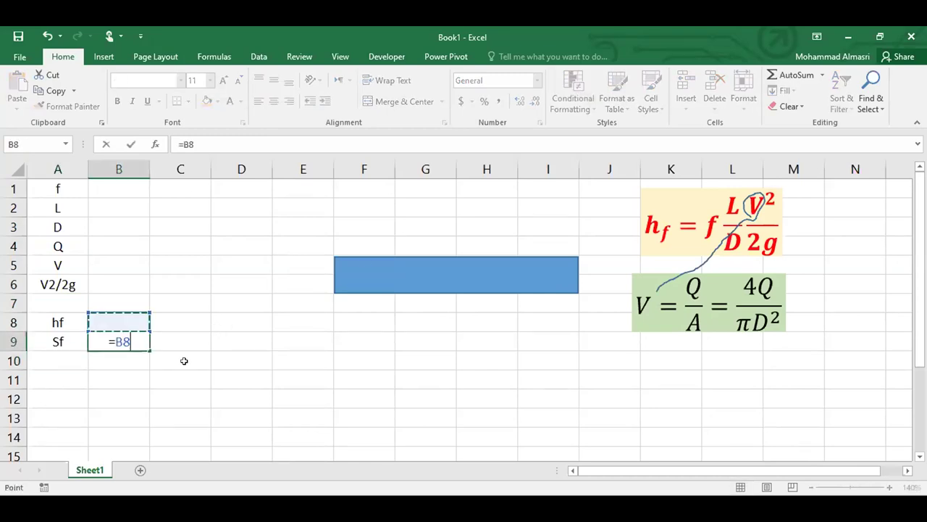
text(/)
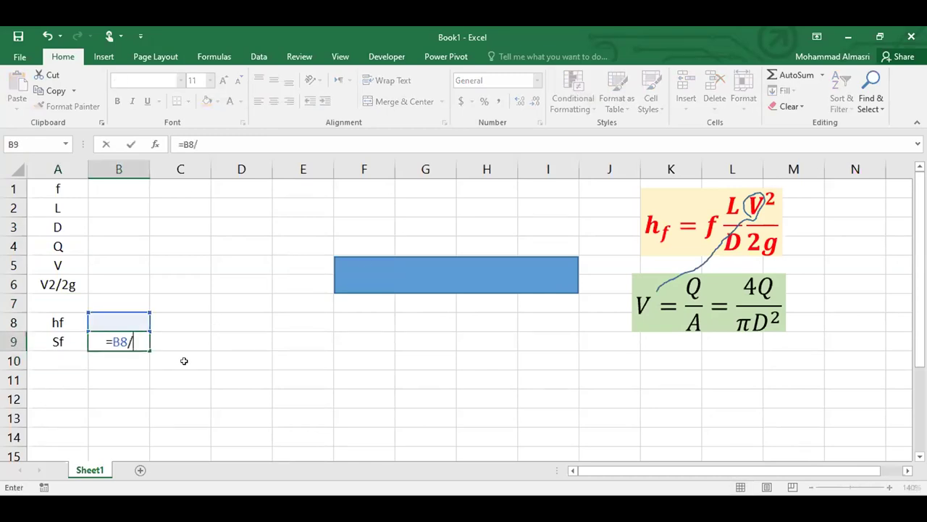
click(111, 207)
key(Return)
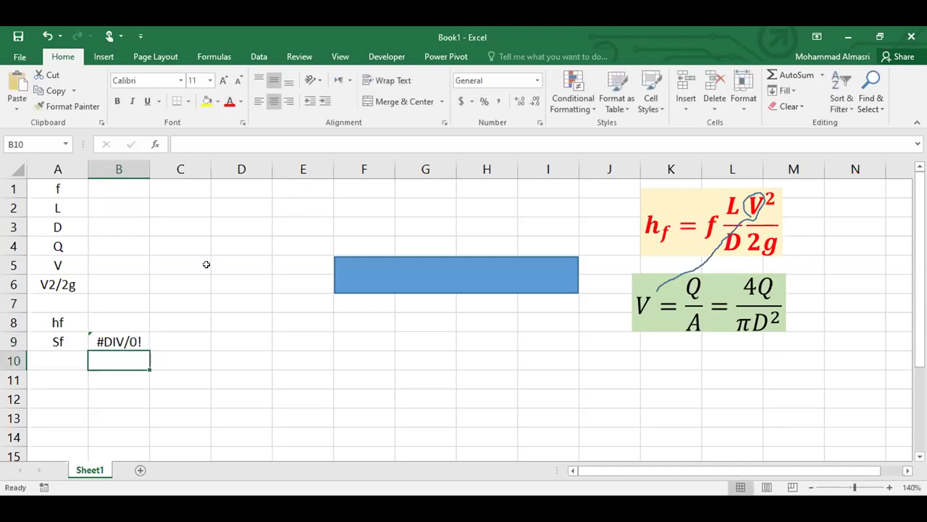
Step: Enter the formula =B1*(B2/B3) in cell B8 beside the hf label
click(129, 324)
text(=)
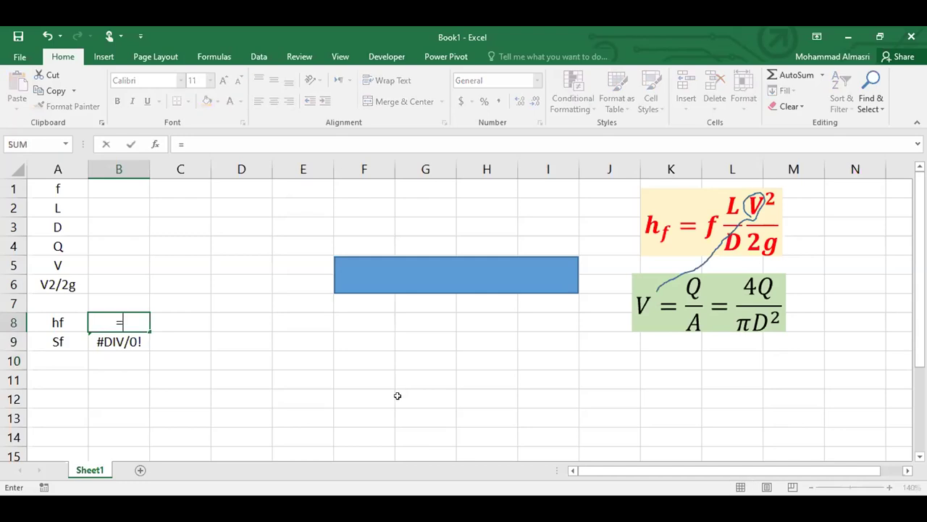
key(ctrl+Up)
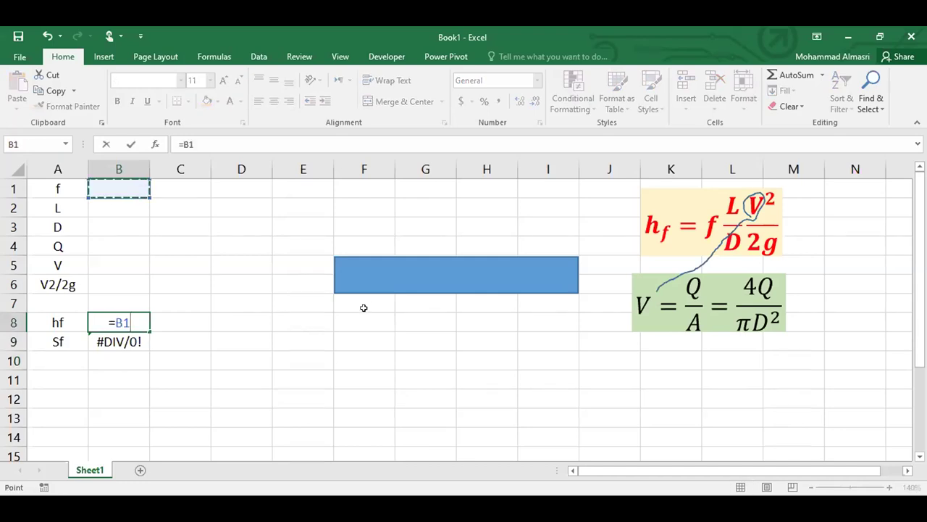
text(*()
click(120, 206)
text(/)
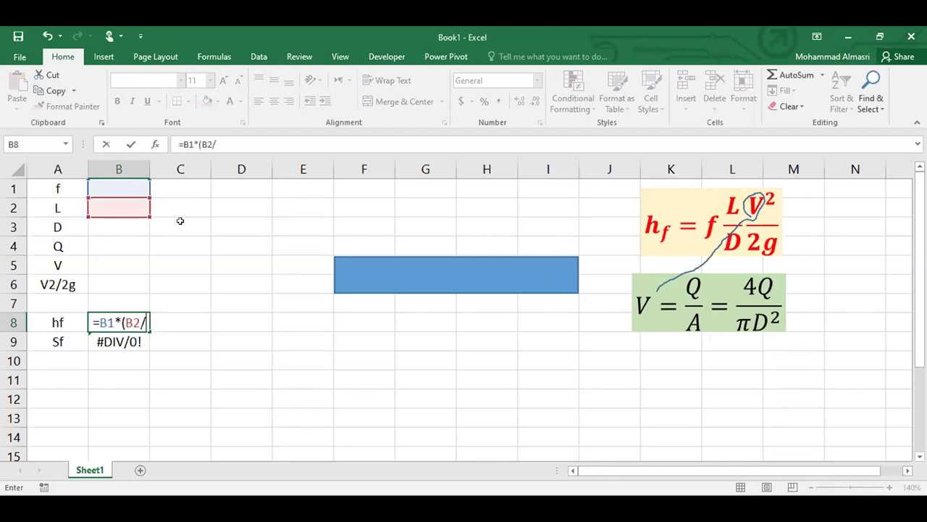
click(126, 227)
text())
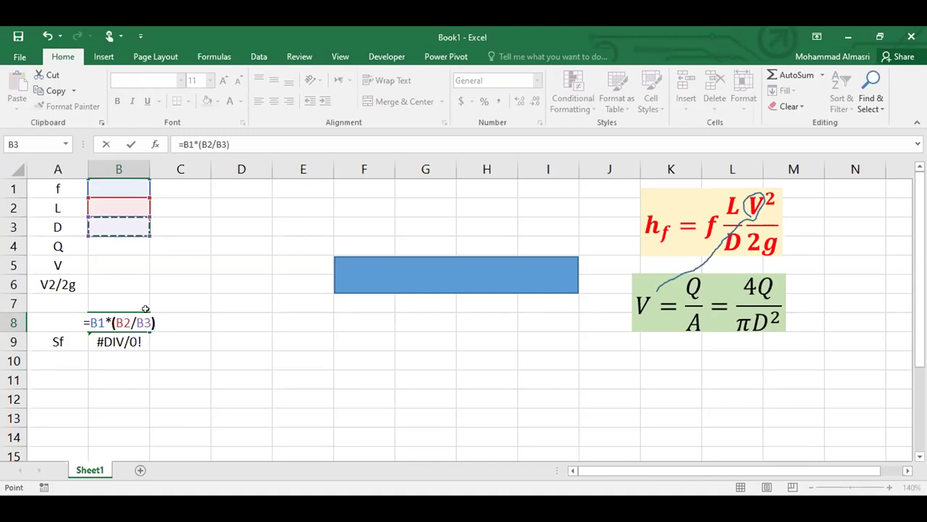
key(Return)
key(Up)
key(Up)
key(Up)
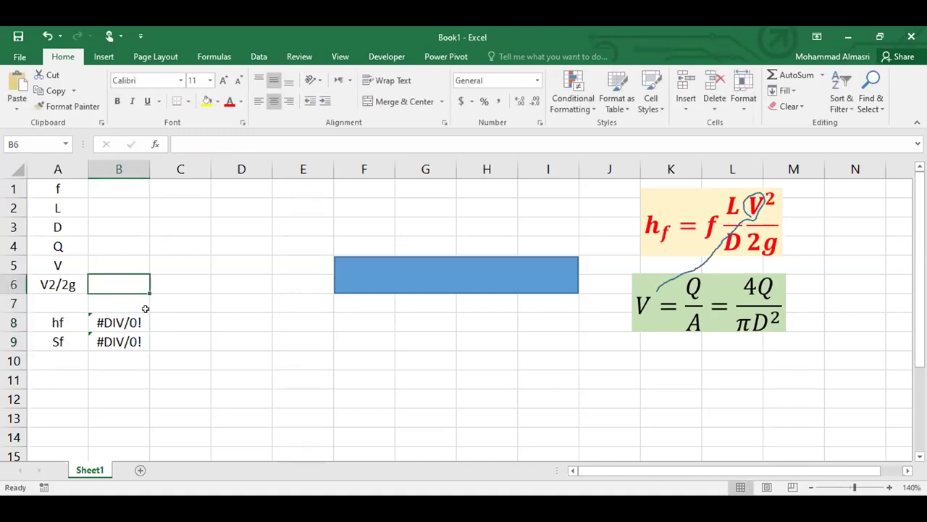
Step: Enter the formula =power(B5,2)/2/9.81 in cell B6 beside the V2/2g label
text(=)
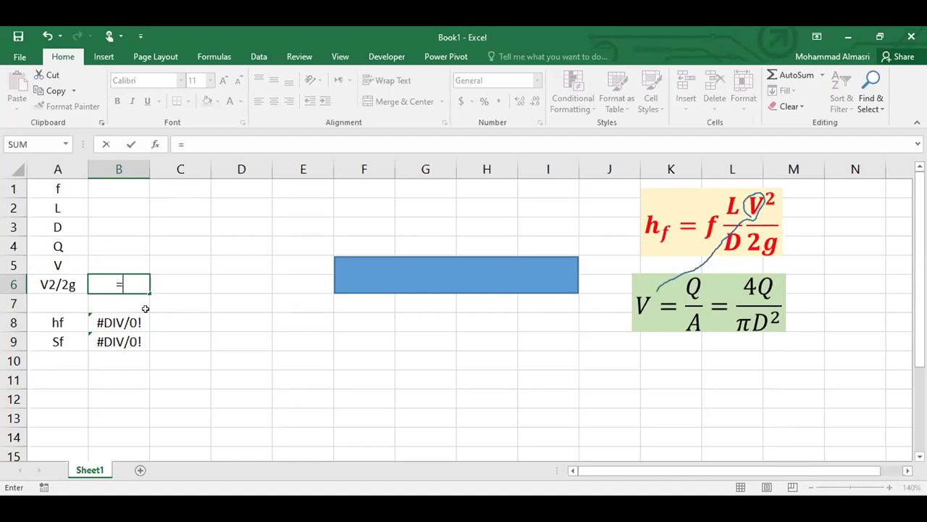
text(power()
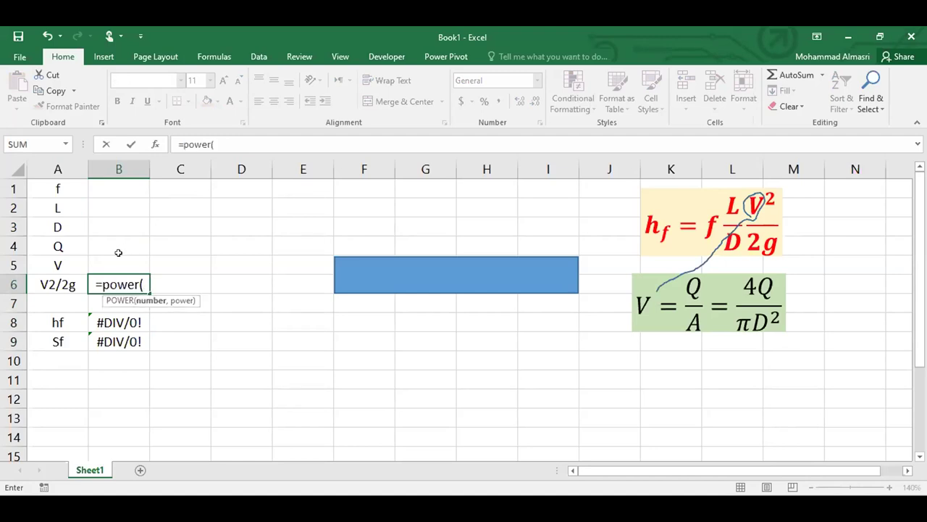
click(116, 259)
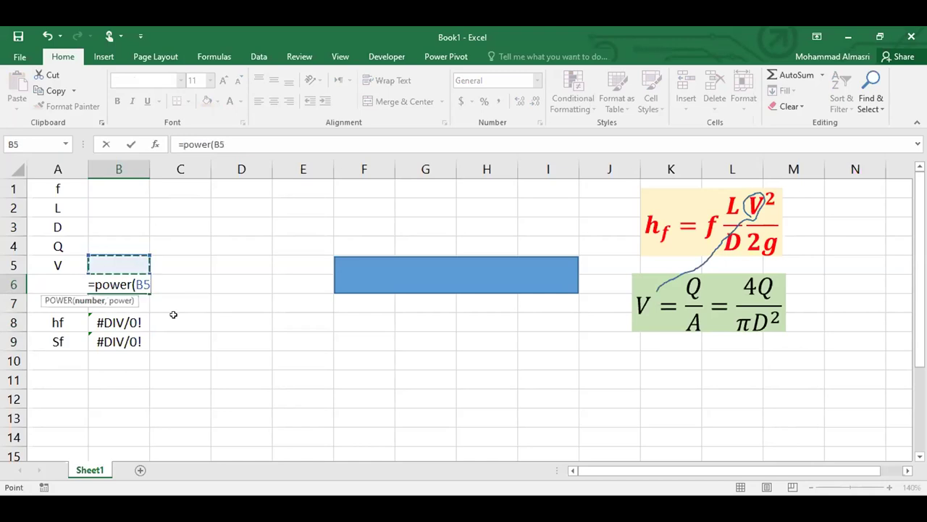
text(,)
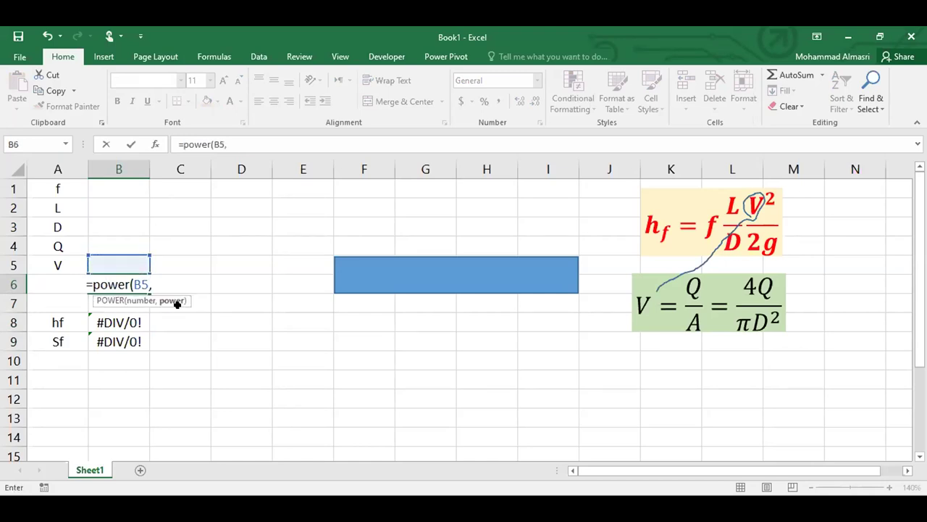
text(2)/)
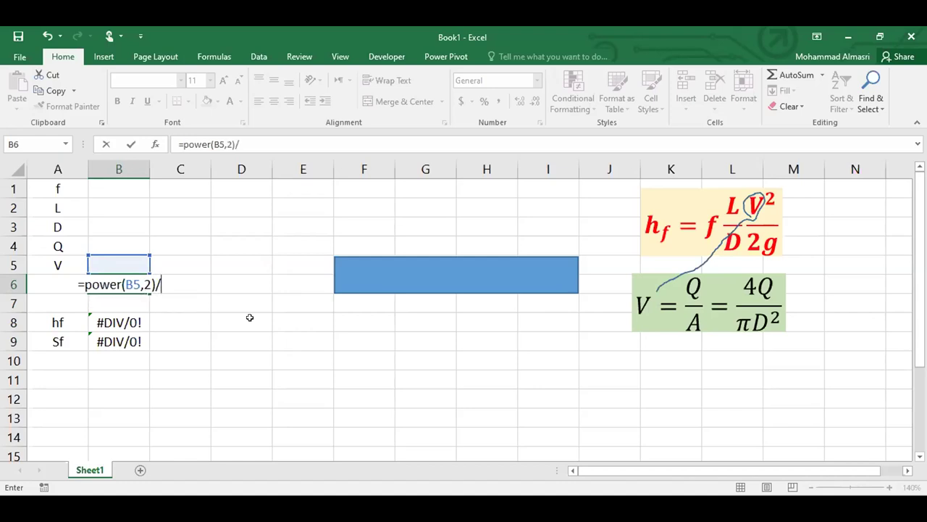
text(2/9)
key(alt)
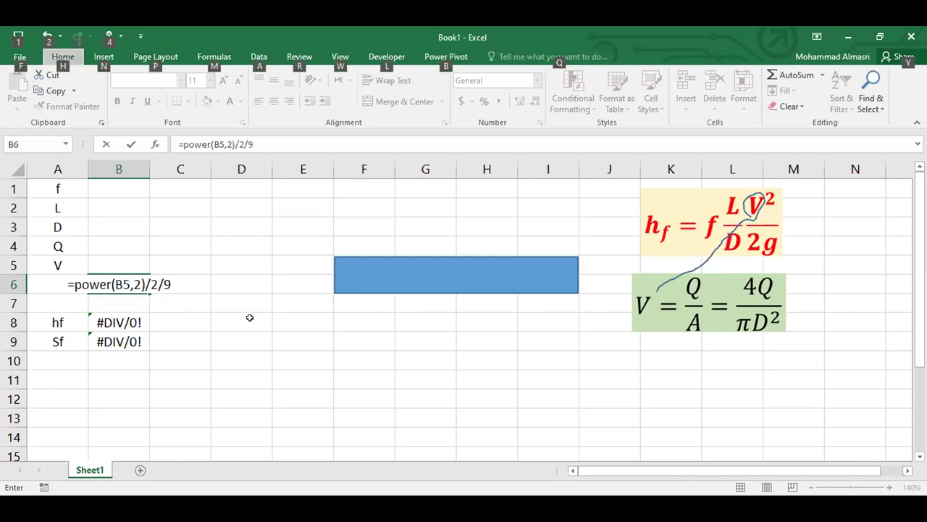
click(265, 143)
text(.81)
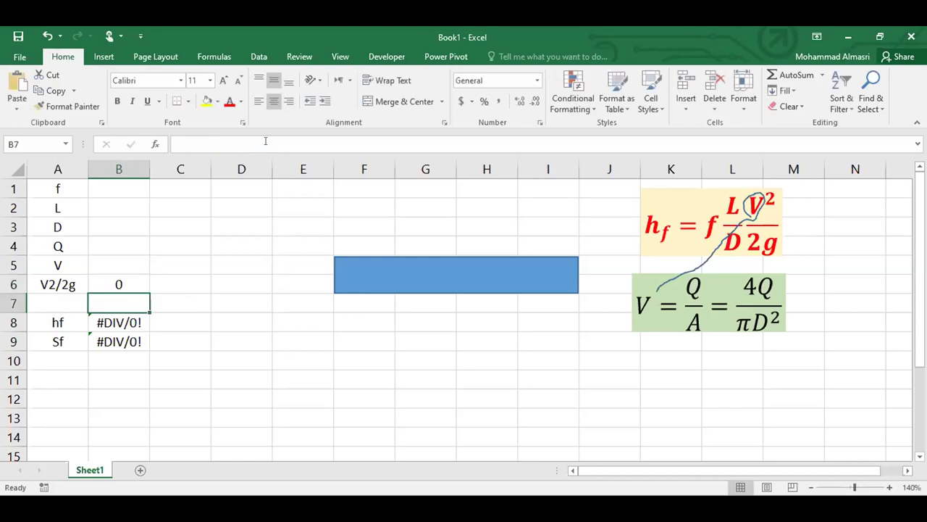
key(Up)
key(Up)
text(=)
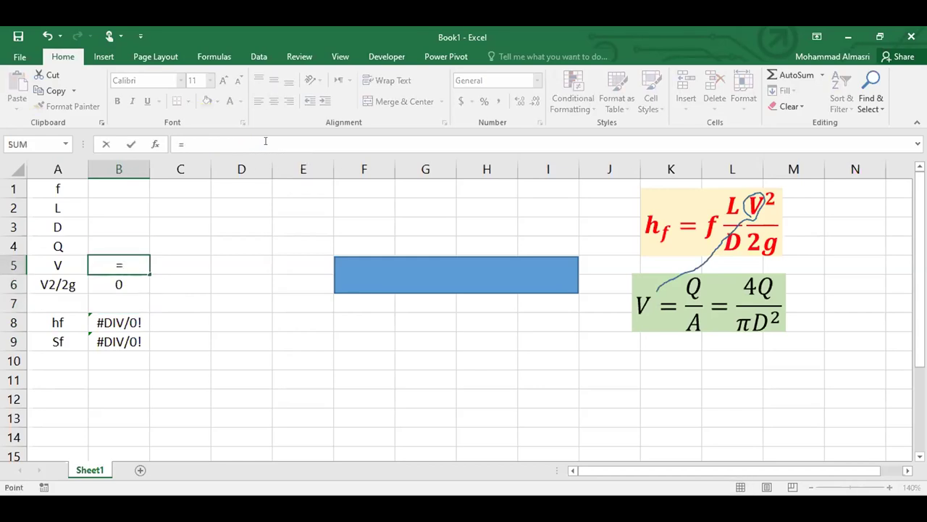
key(Up)
key(Escape)
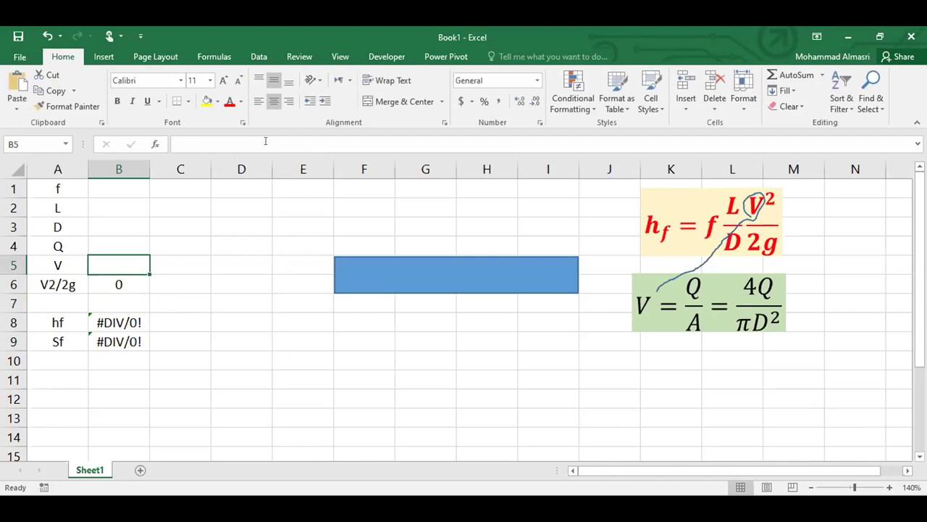
Step: Insert a row above the V row and enter the label A in cell A5
right_click(13, 264)
click(90, 362)
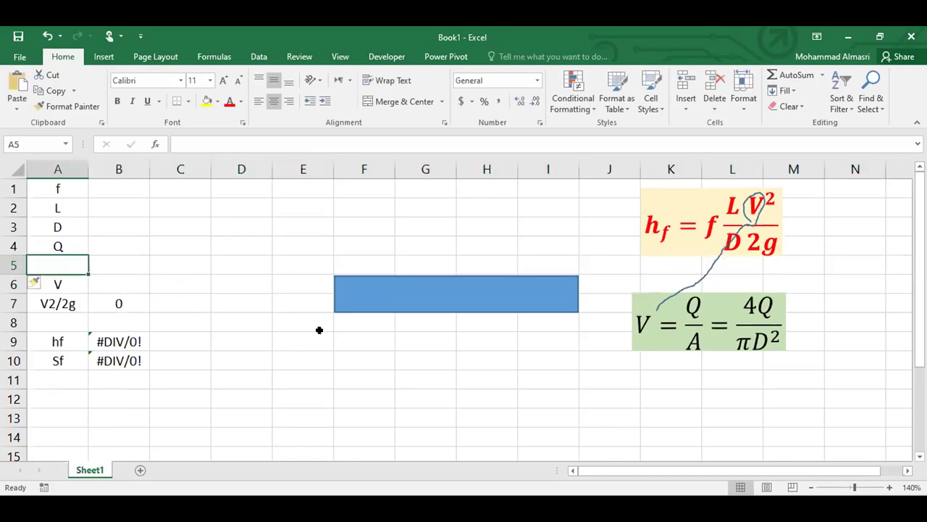
text(A)
key(Tab)
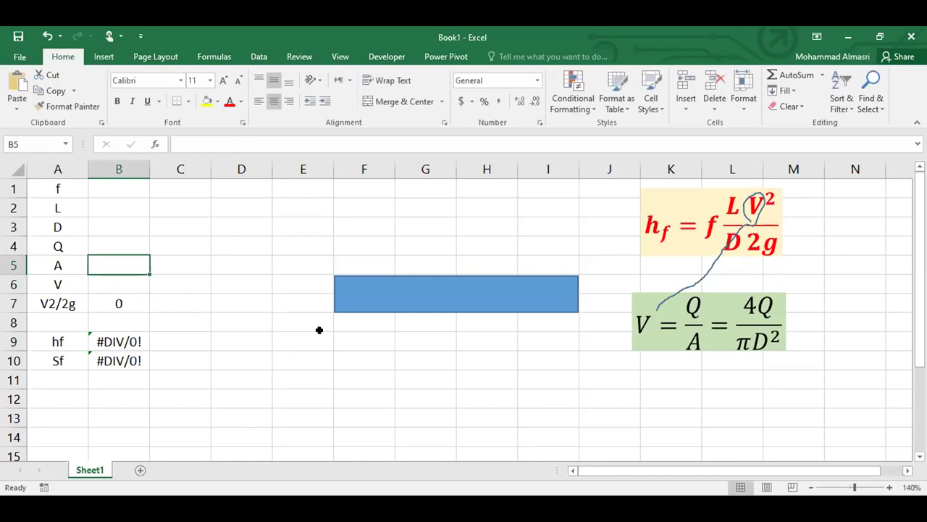
Step: Enter the formula =B4/B5 in cell B6 to calculate V as flow over area
key(Down)
text(=)
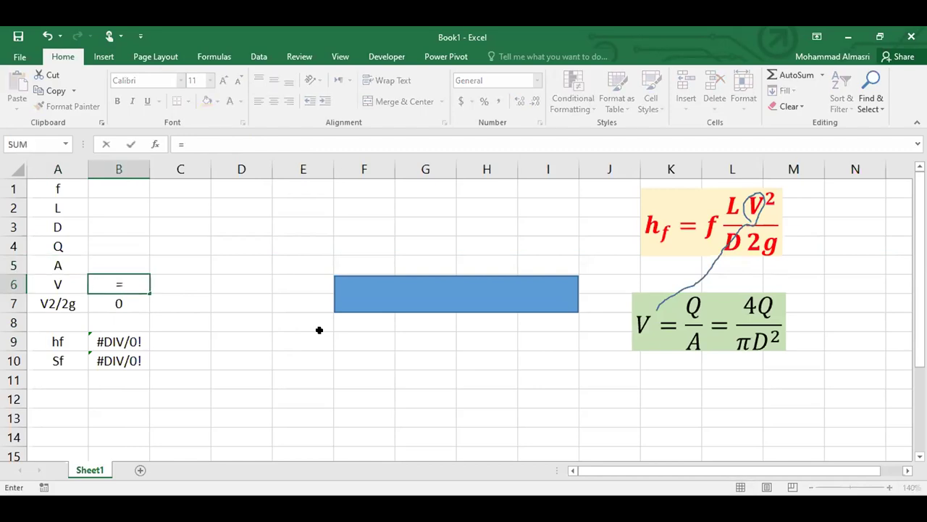
key(Up)
key(Up)
text(/)
key(Up)
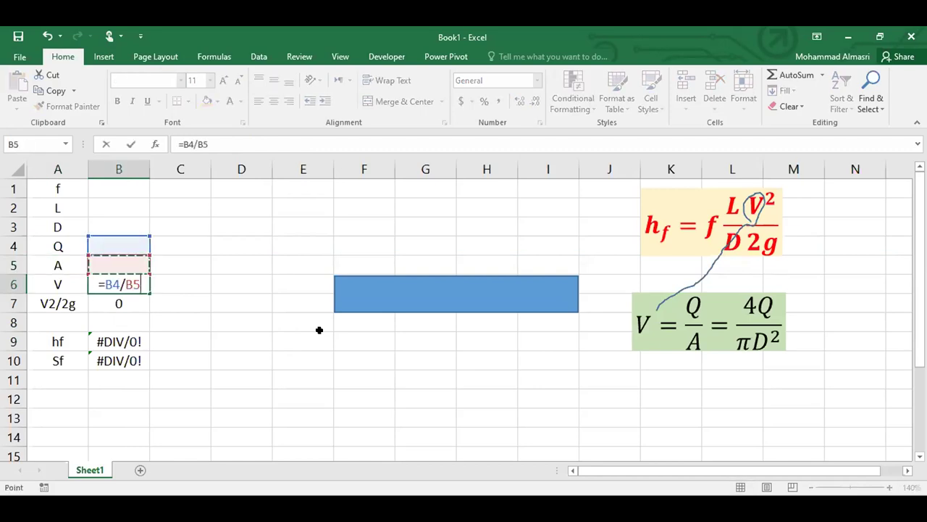
key(Return)
Step: Enter the formula =pi()*power(B3,2)/4 in cell B5 to calculate the pipe area
key(Up)
key(Up)
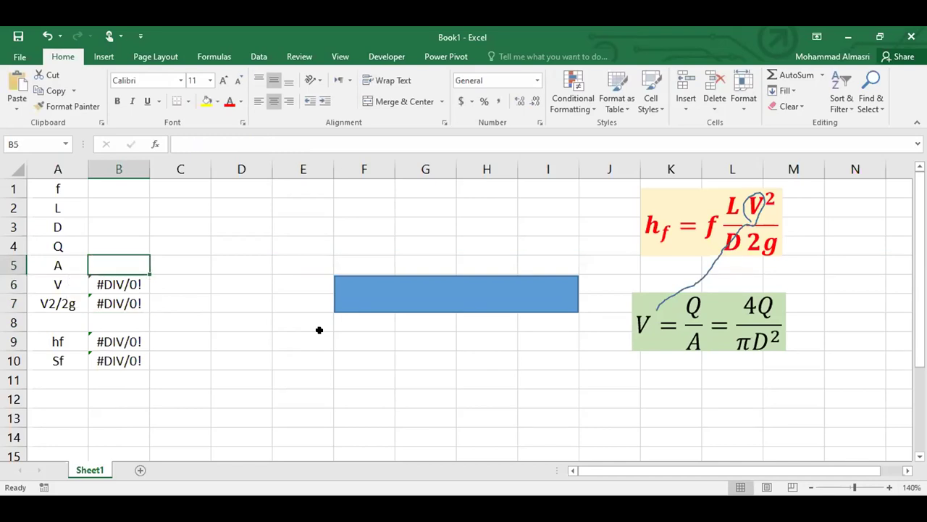
text(=)
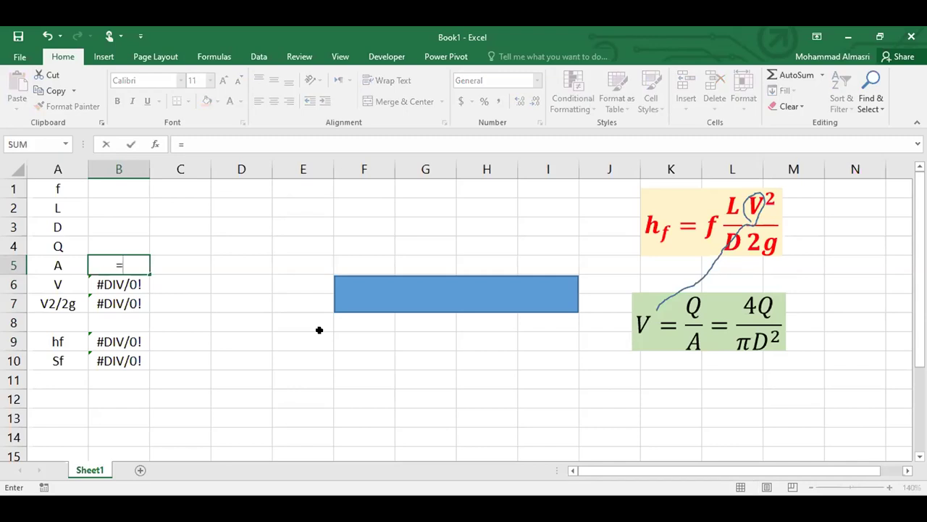
text(pi()*)
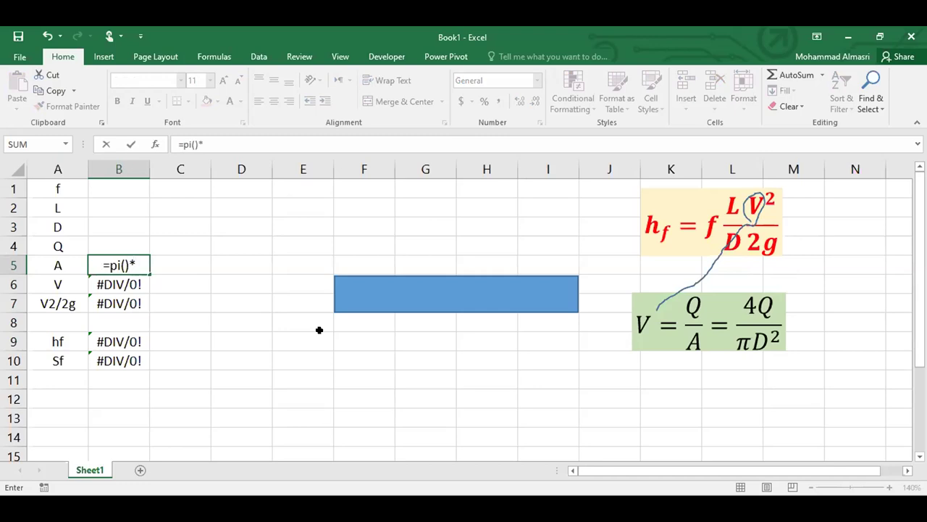
text(power()
key(Up)
key(Up)
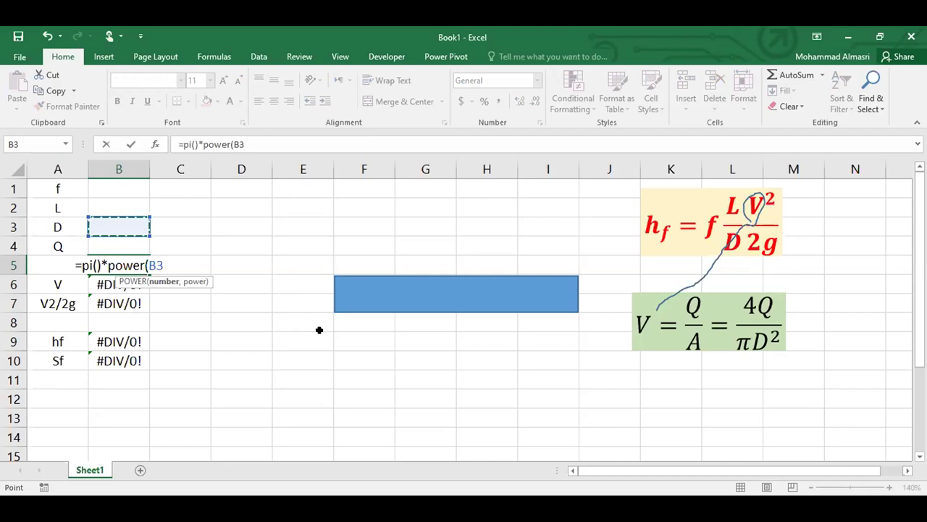
text(,2)/)
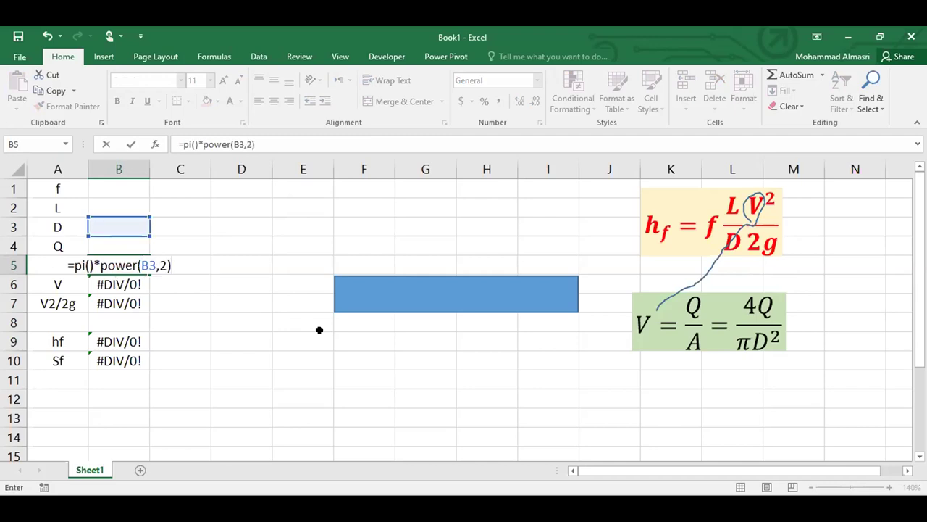
text(4)
key(Return)
Step: Give the input cells A1:B4 a light orange fill and apply All Borders
key(Up)
key(Up)
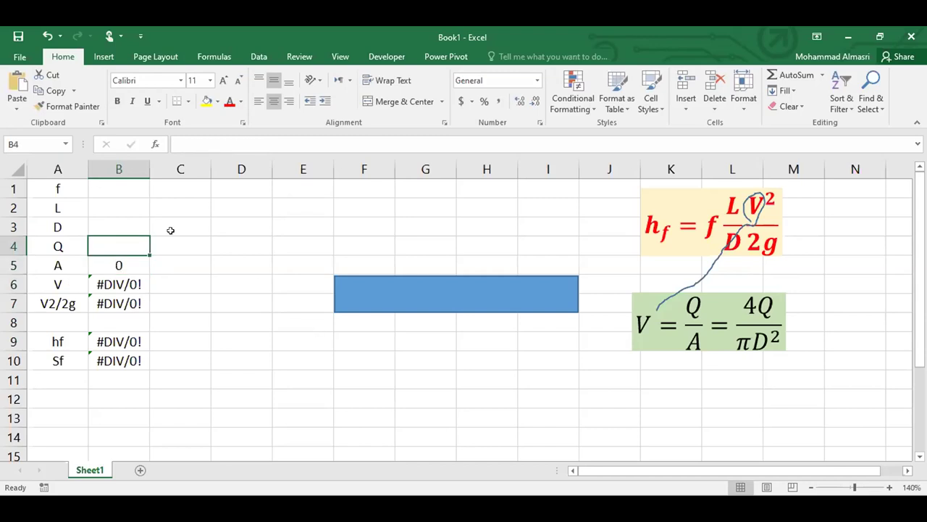
drag(71, 188, 115, 239)
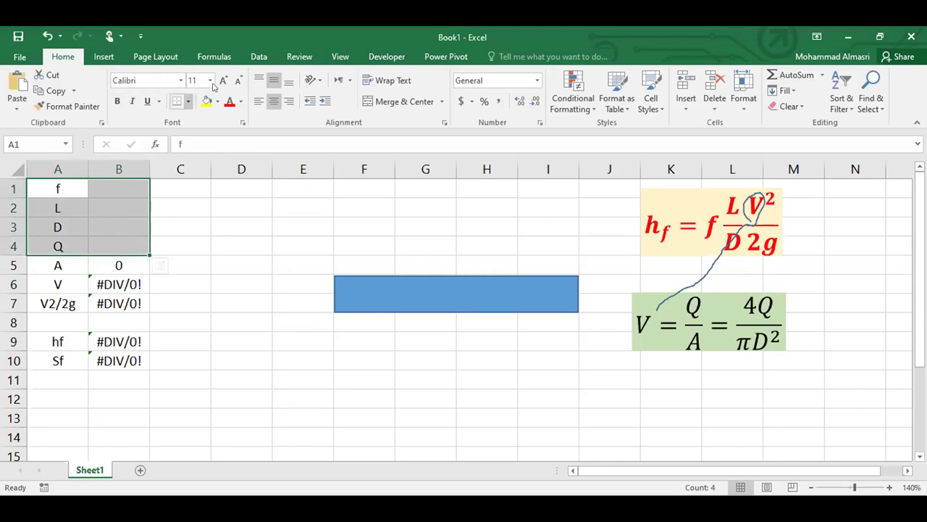
click(218, 102)
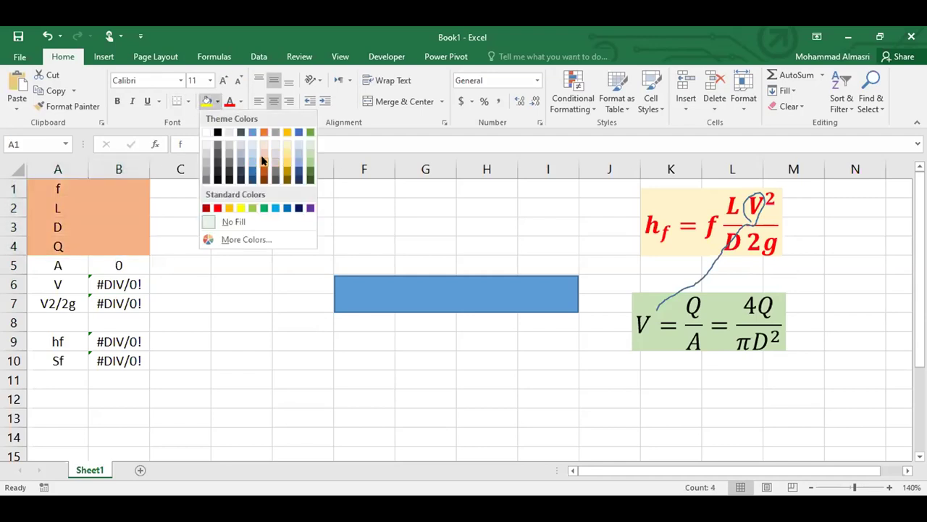
click(263, 151)
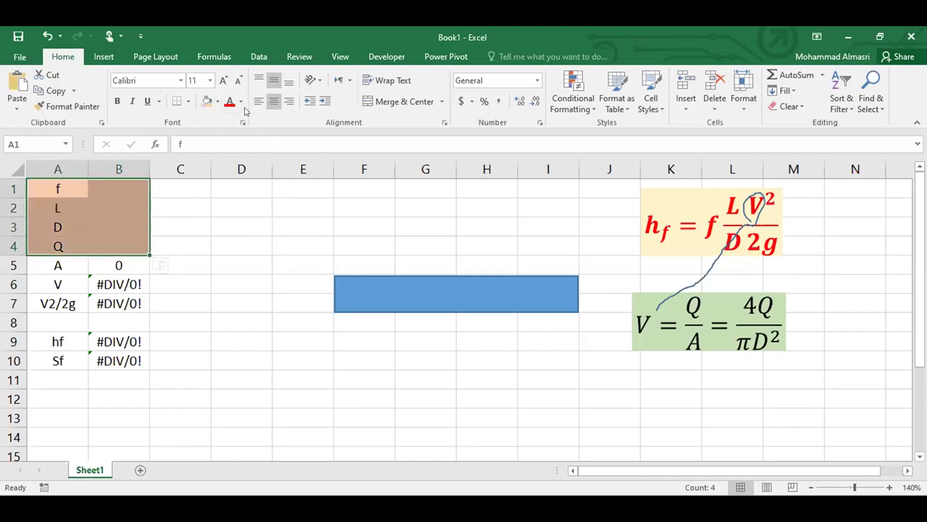
click(187, 102)
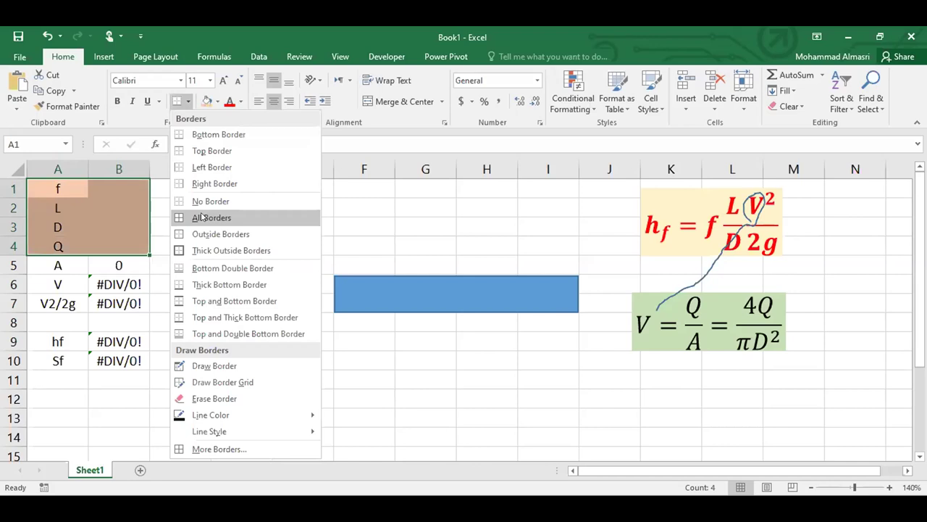
click(202, 218)
click(182, 205)
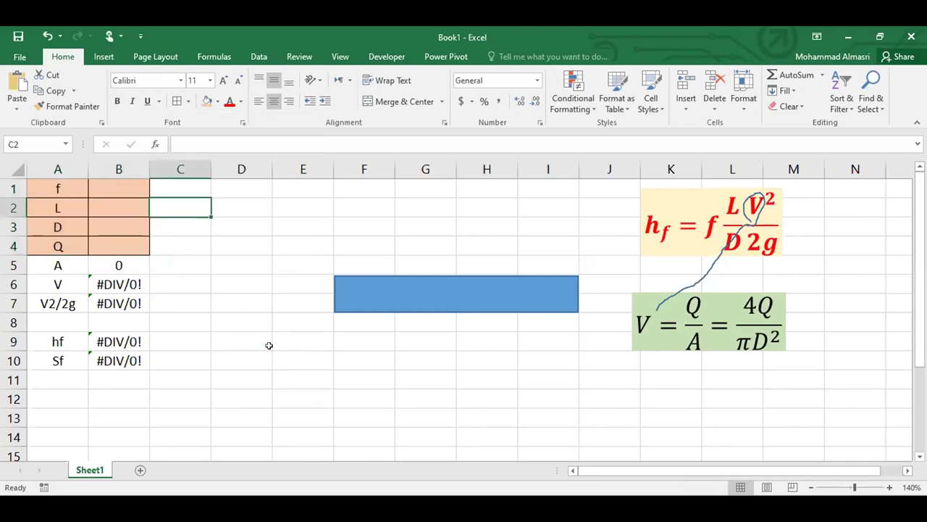
Step: Enter the input values 0.02 for f in B1 and 800 for L in B2
click(117, 188)
text(0.02)
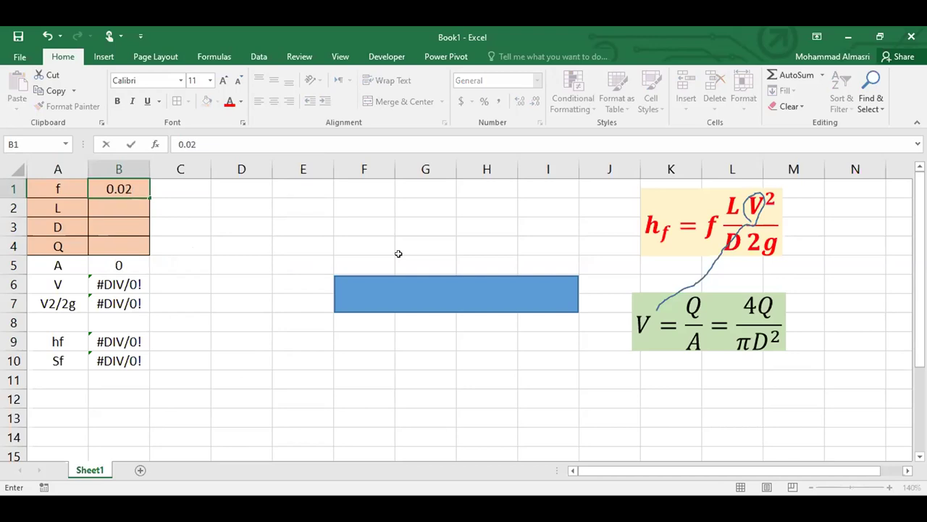
key(Return)
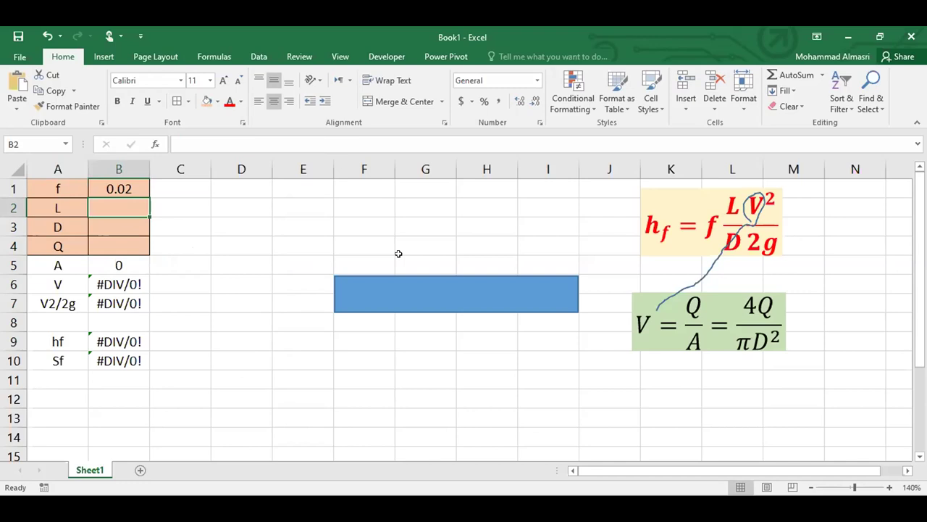
text(800)
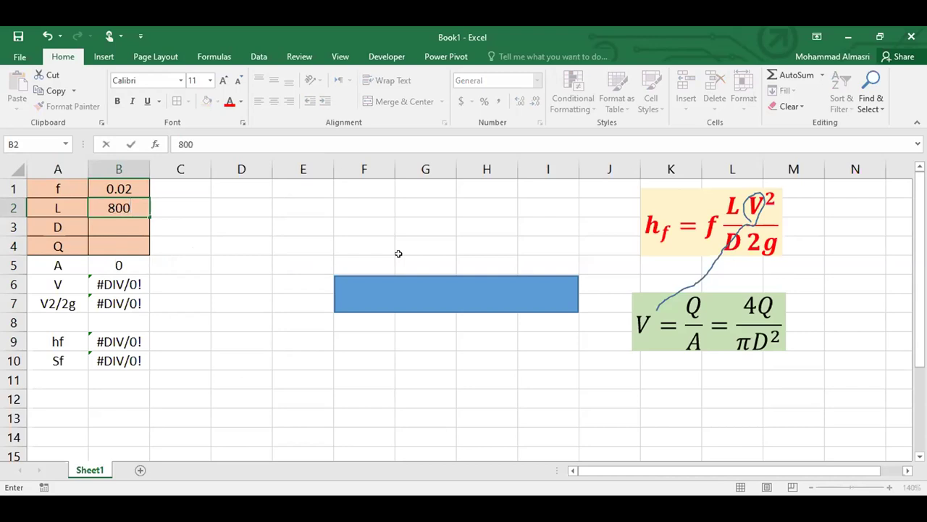
key(Return)
Step: Enter the unit m for L in cell C2 and a dash for f in C1
key(Up)
key(Right)
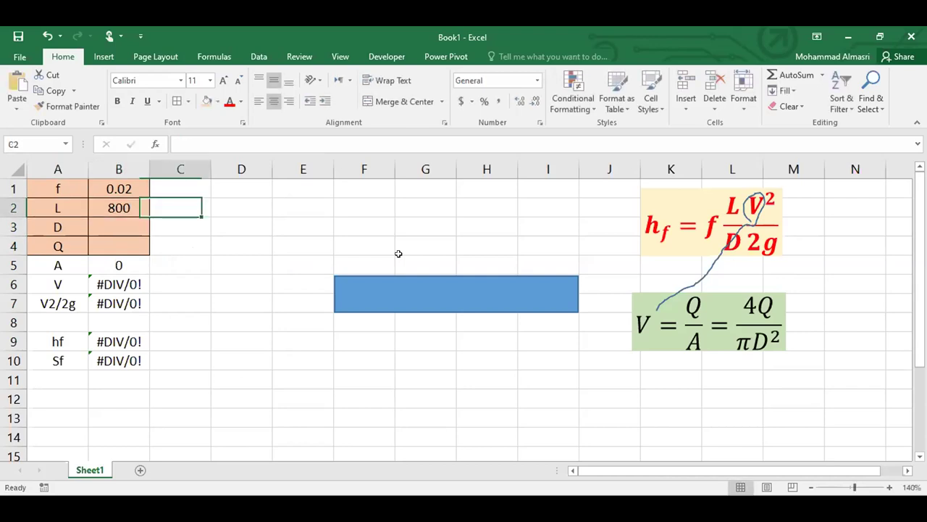
text(m)
key(Up)
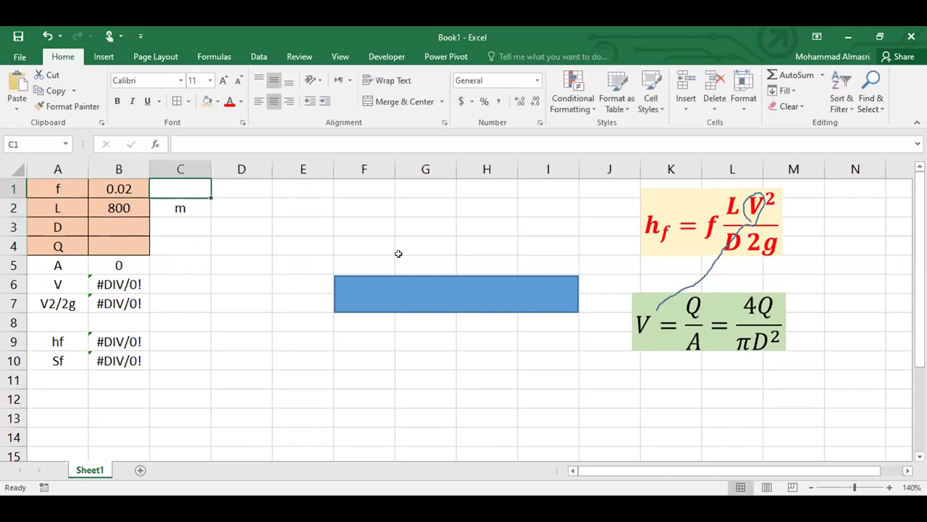
text(-)
key(Return)
key(Down)
key(Left)
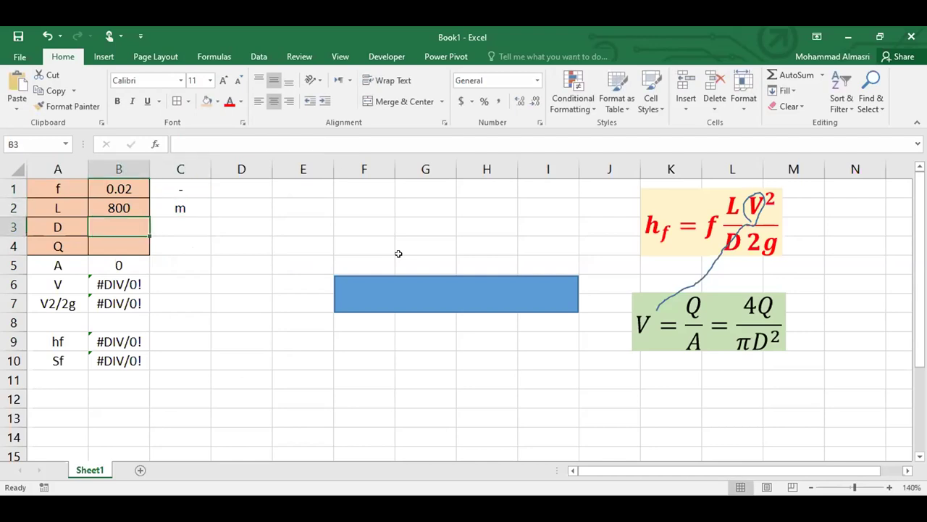
text(10)
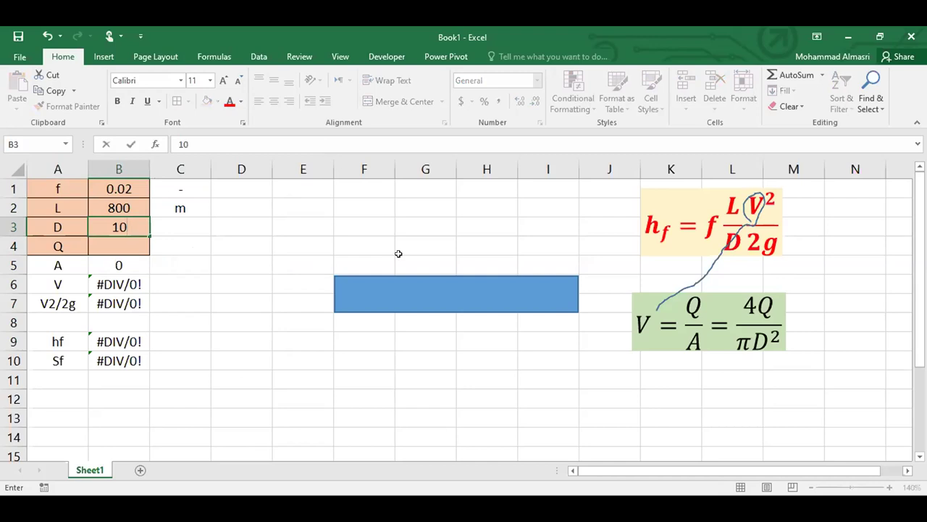
key(Escape)
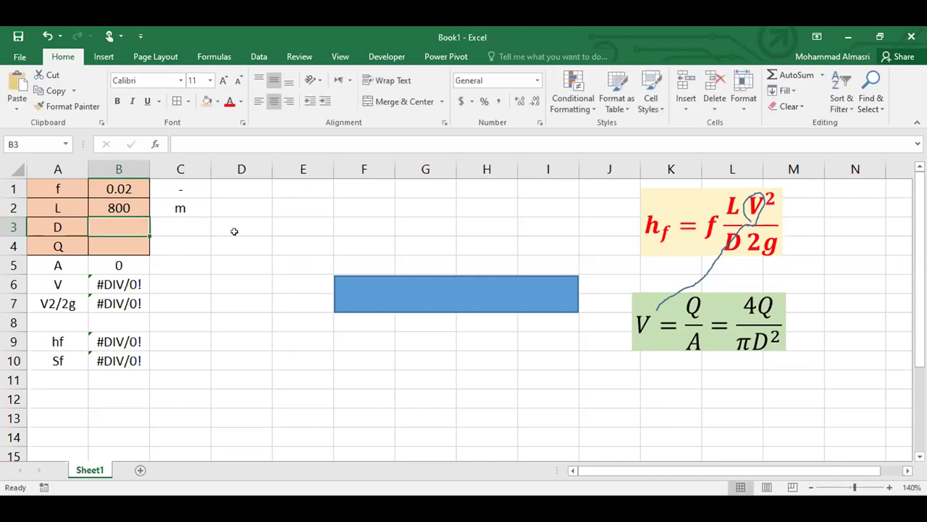
Step: Enter the unit m for D in cell C3
click(172, 225)
text(m)
key(Return)
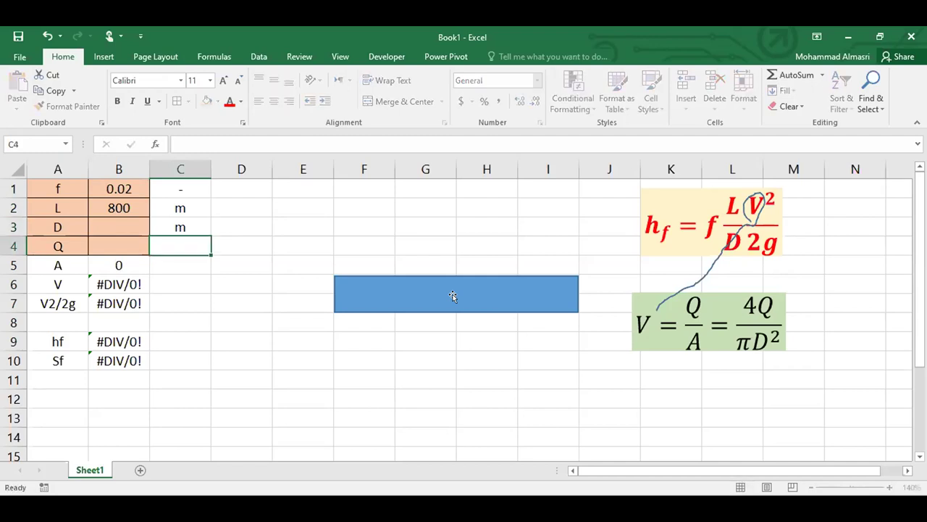
Step: Insert a blank row between the L and D rows
click(9, 225)
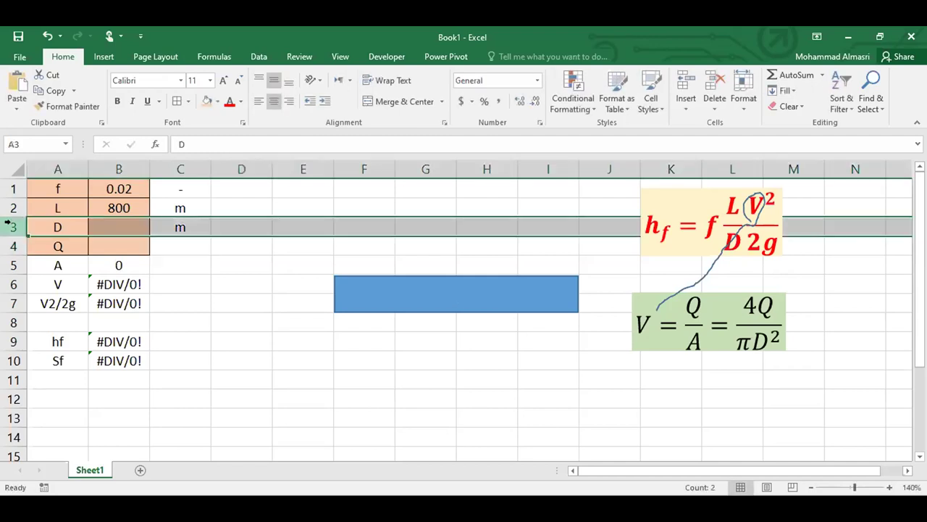
right_click(8, 225)
click(47, 321)
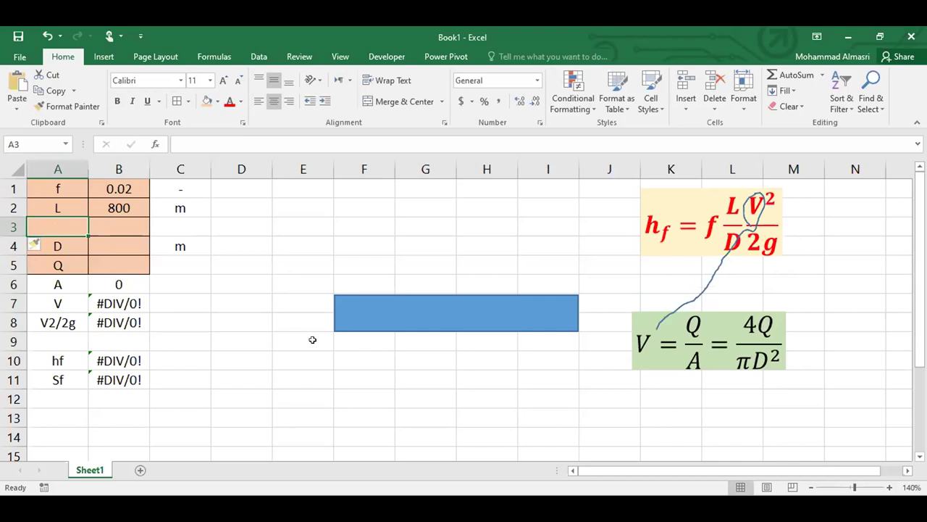
Step: Label the blank row 3 as D in A3 and enter the unit in in C3
text(D)
key(Tab)
key(Tab)
text(in)
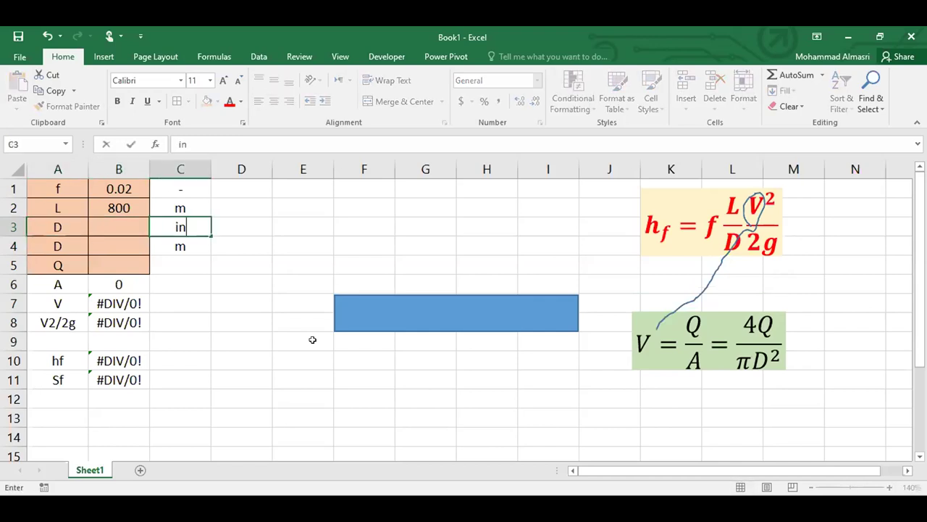
key(Return)
Step: Enter the formula =B3*25.4/1000 in B4 to convert D from inches to metres
key(Left)
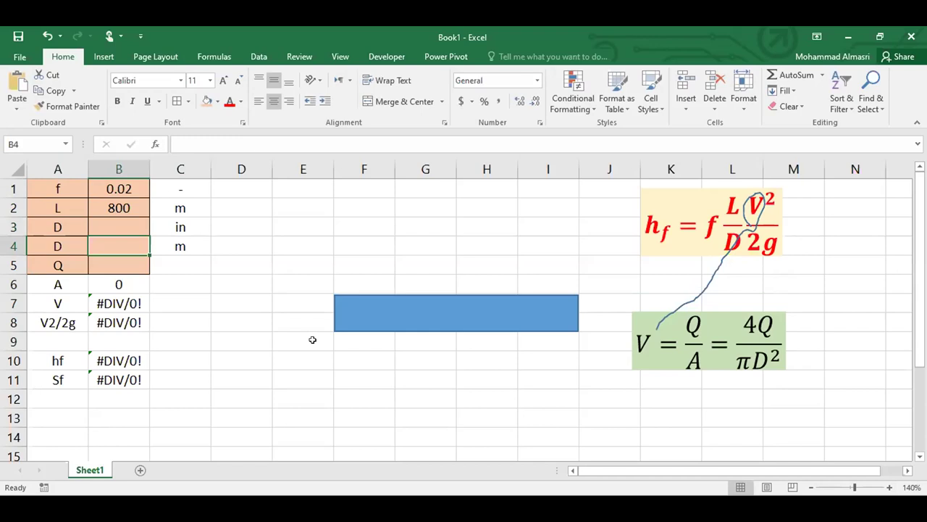
text(=)
key(Up)
text(*25.4)
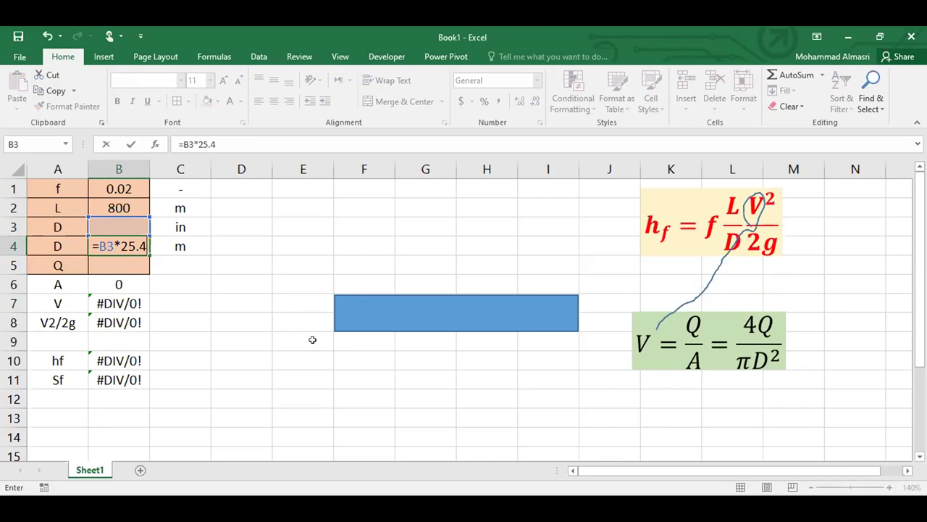
text(/1000)
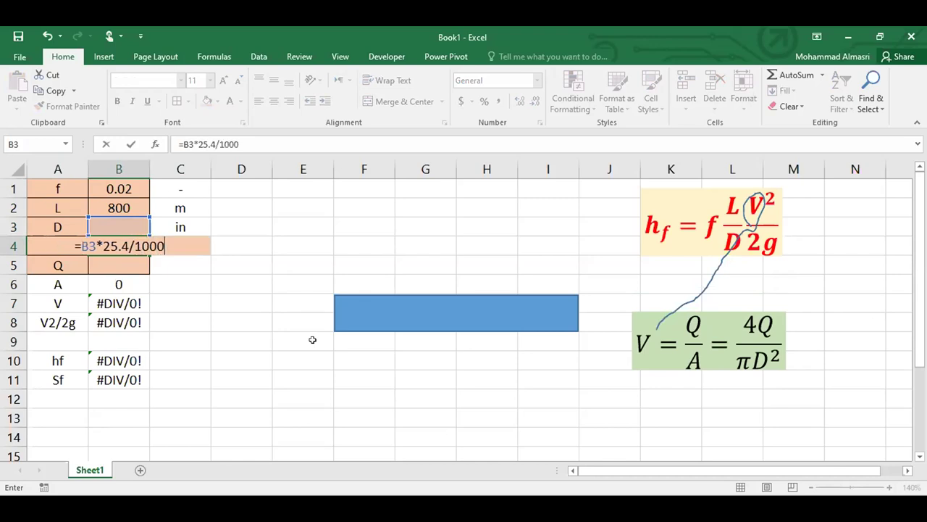
key(Return)
Step: Enter the diameter value 10 for D in inches in B3
key(Up)
key(Up)
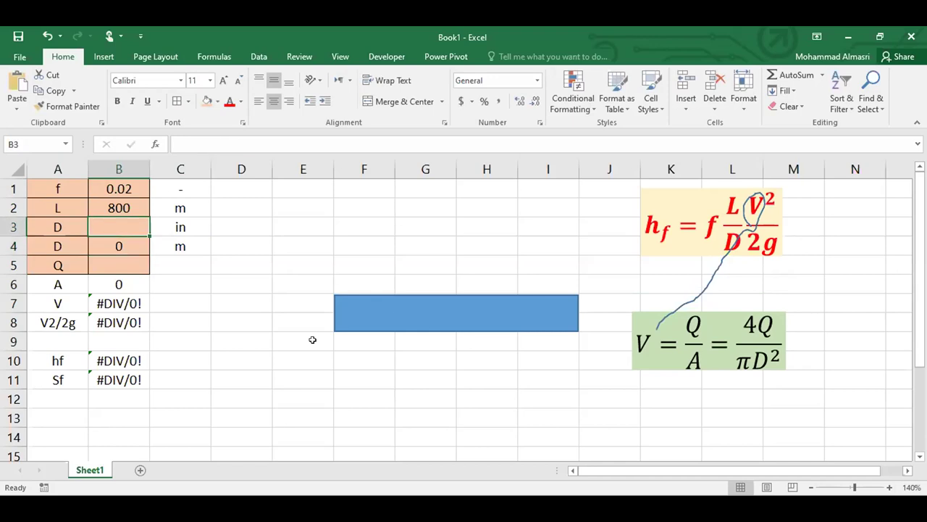
text(10)
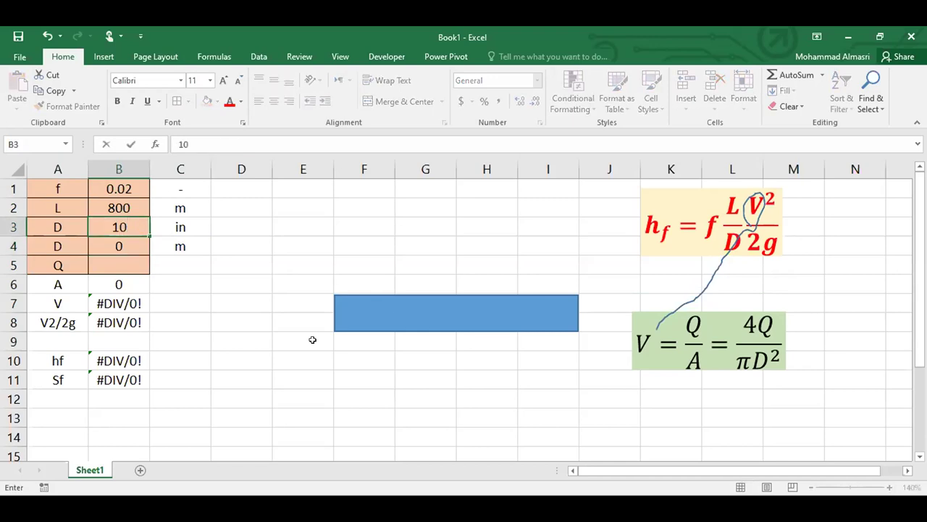
key(Return)
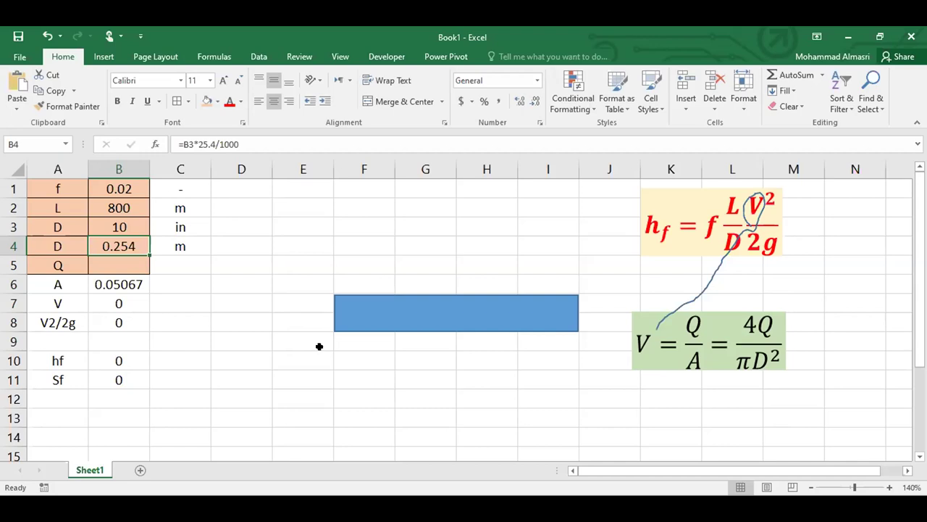
Step: Enter the value 0.05 for Q in B5 and its unit m3/s in C5
click(122, 264)
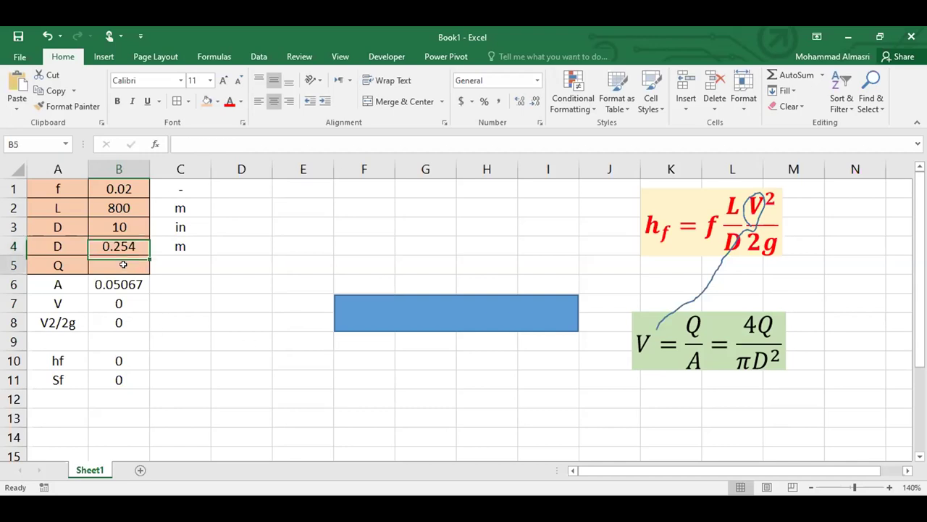
text(0.05)
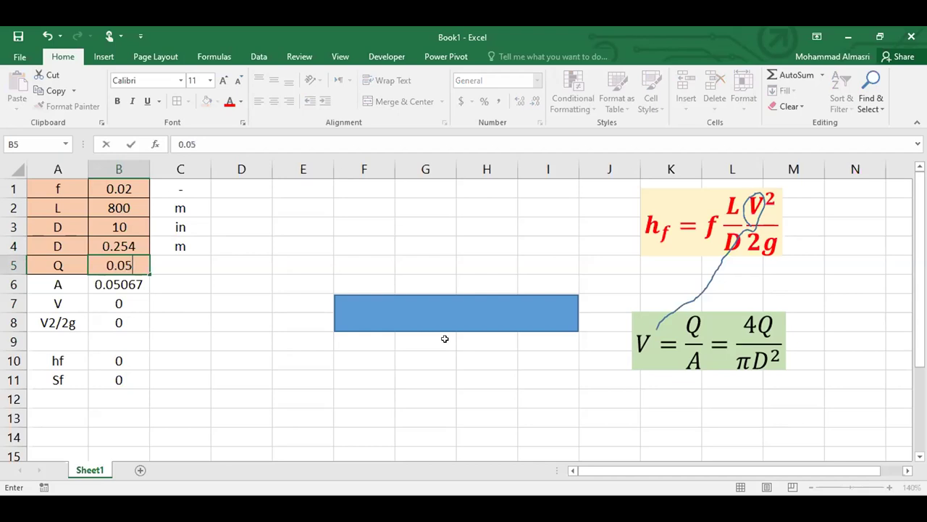
key(Tab)
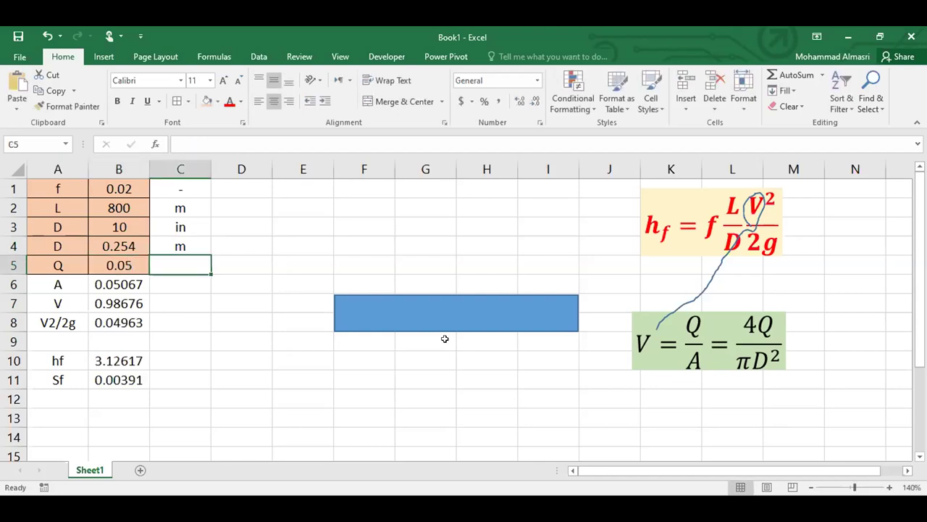
text(m3/)
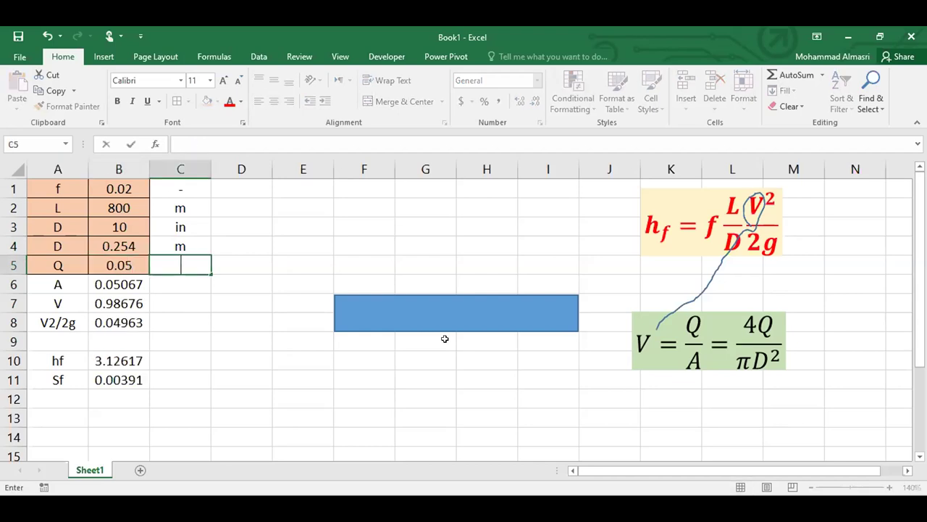
text(s)
key(Return)
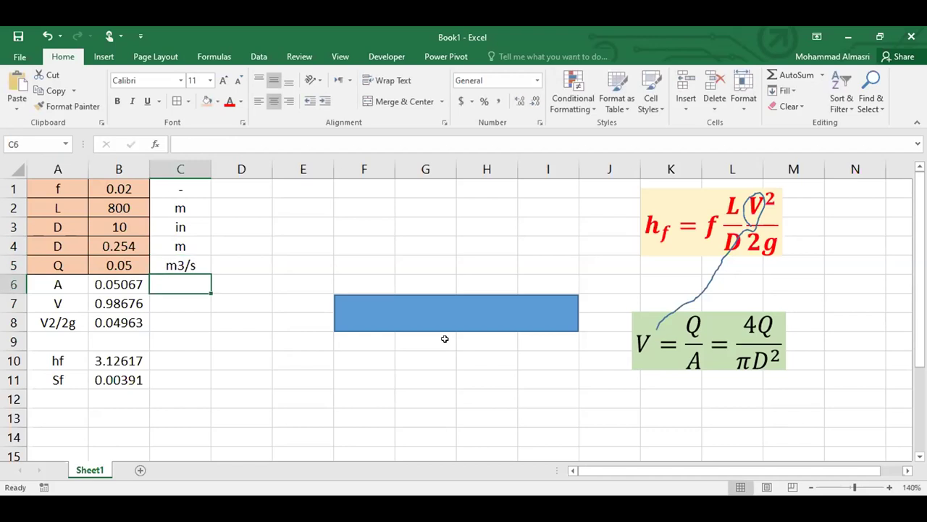
Step: Enter the unit m2 for A in C6 and format its 2 as superscript
text(m2)
key(Return)
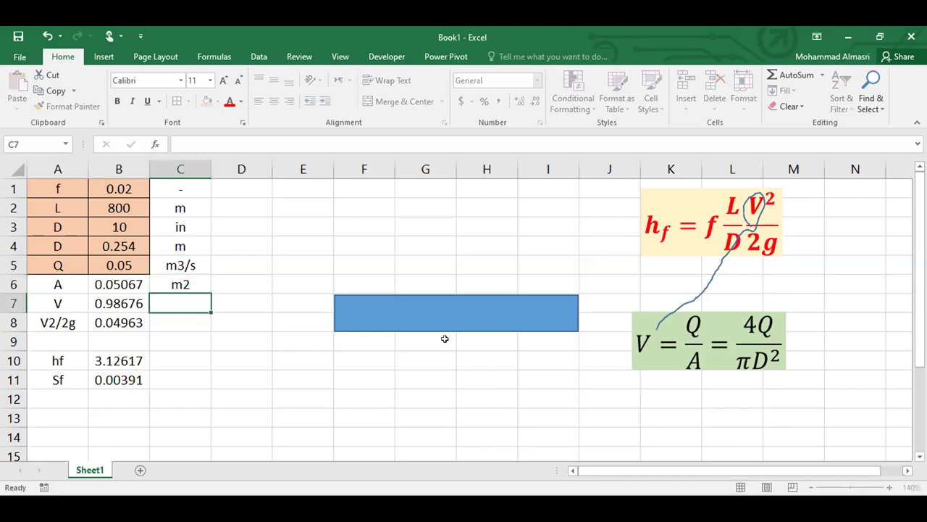
key(Up)
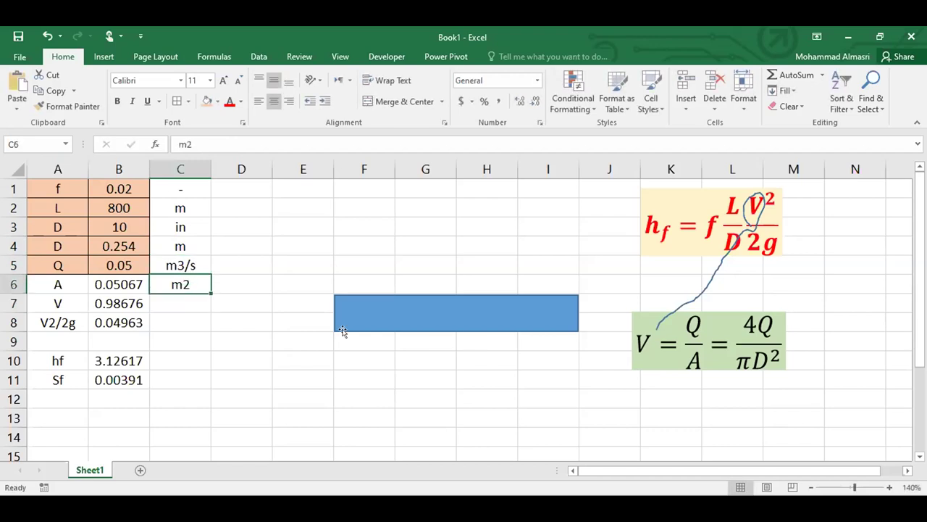
click(221, 144)
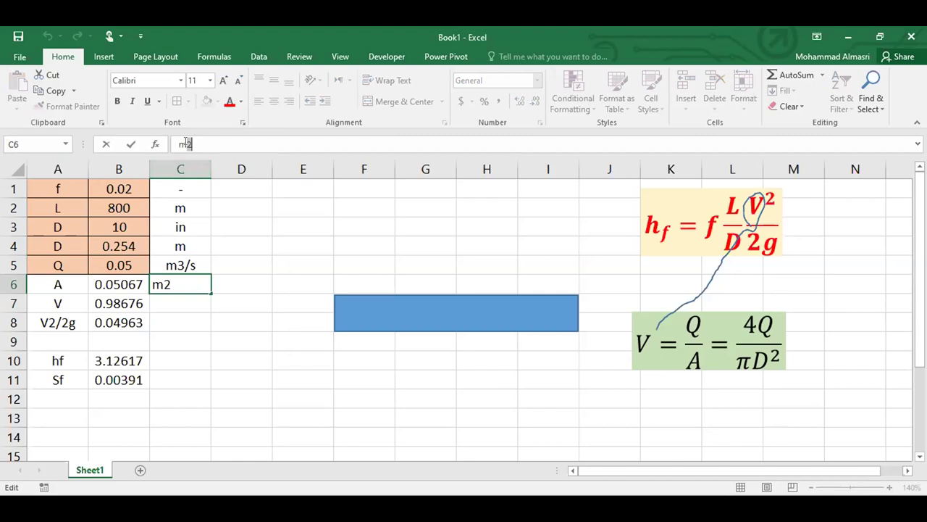
right_click(275, 283)
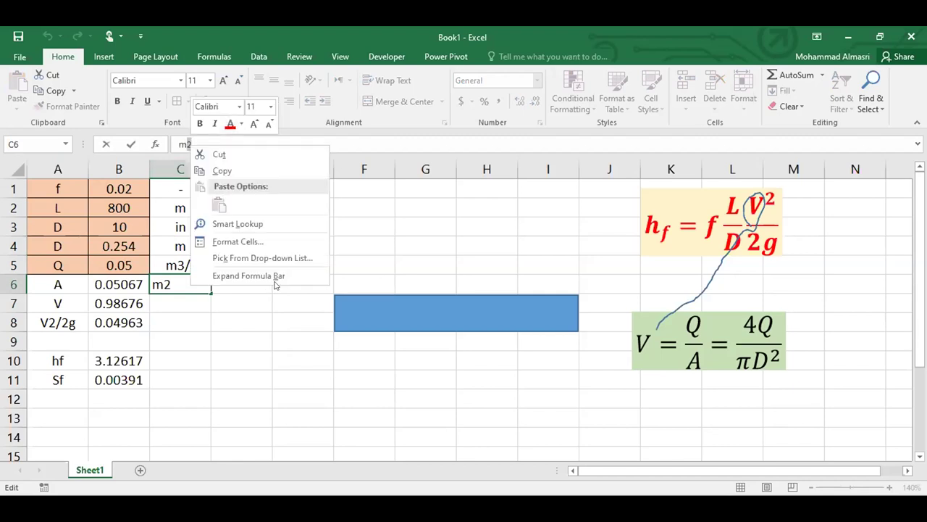
click(255, 243)
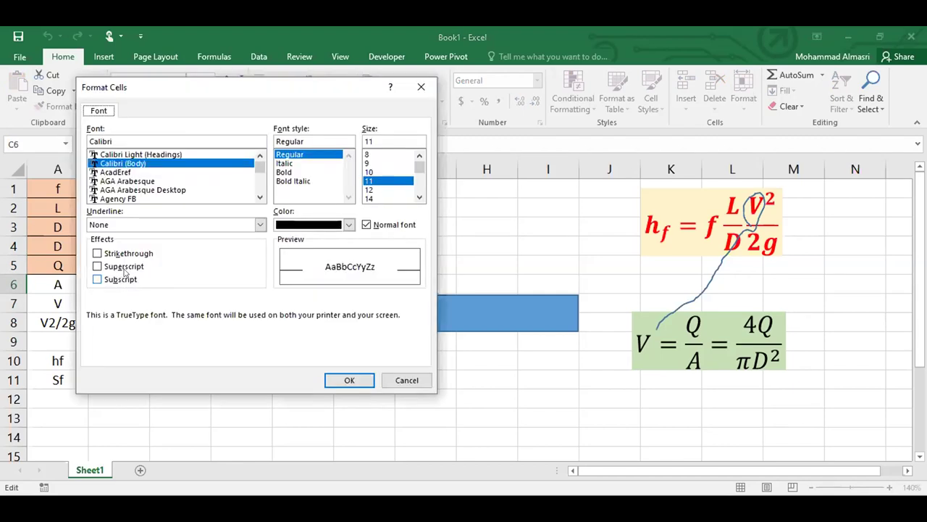
click(125, 267)
click(351, 379)
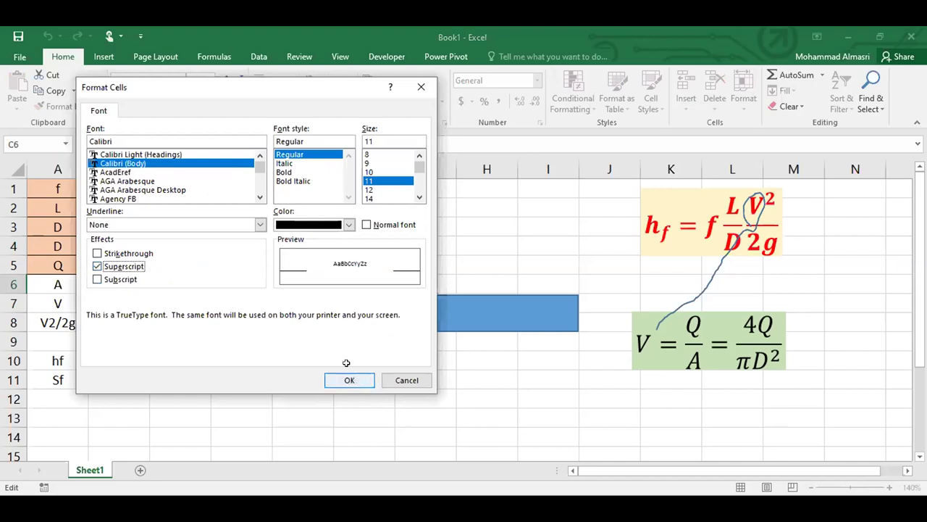
key(Return)
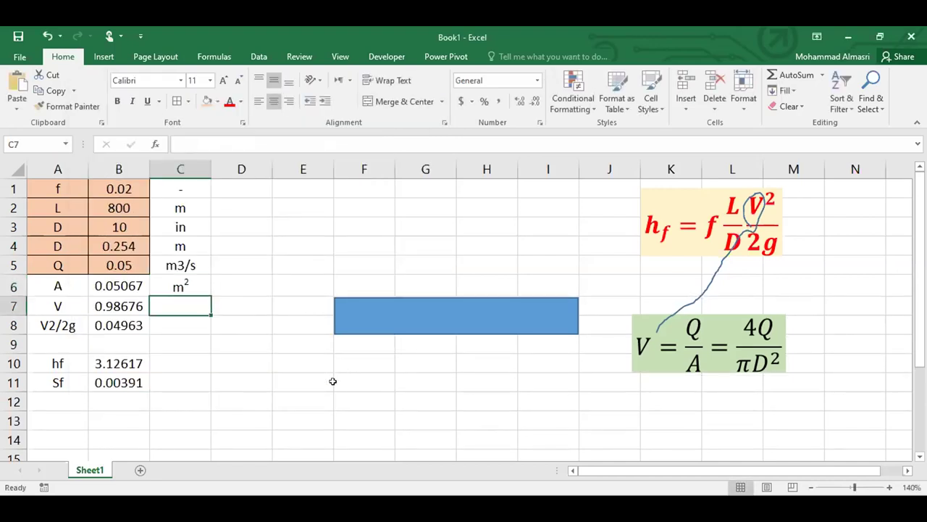
Step: Enter a plain m2 in D6 to compare it with the superscript unit in C6, and clear D6 again
click(244, 285)
text(m2)
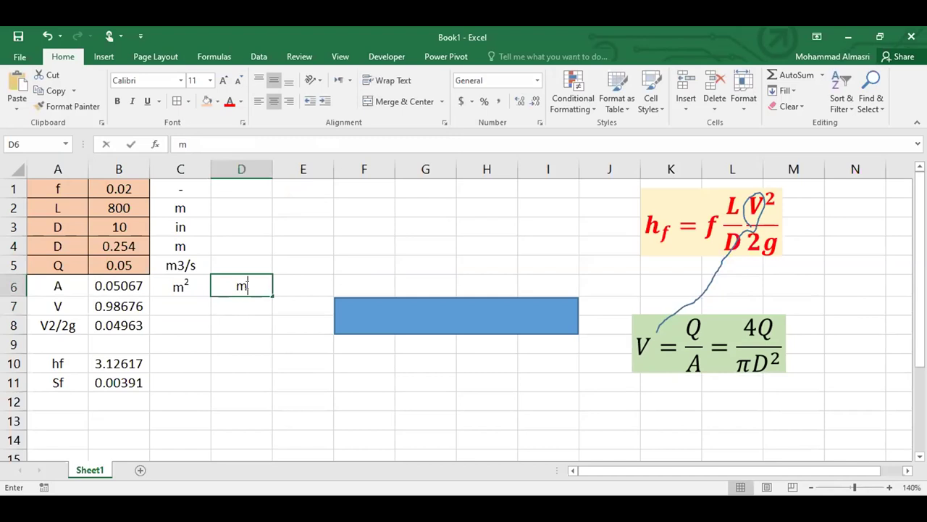
key(Return)
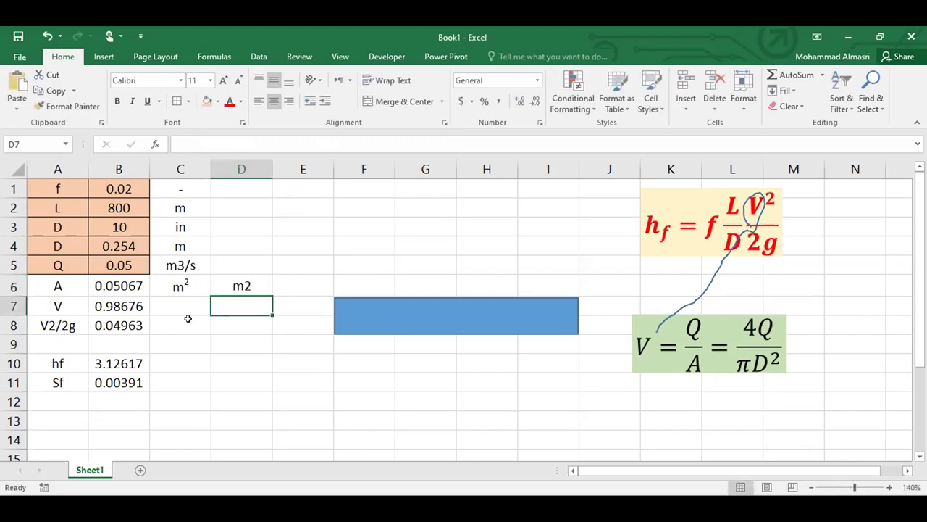
click(241, 283)
click(181, 290)
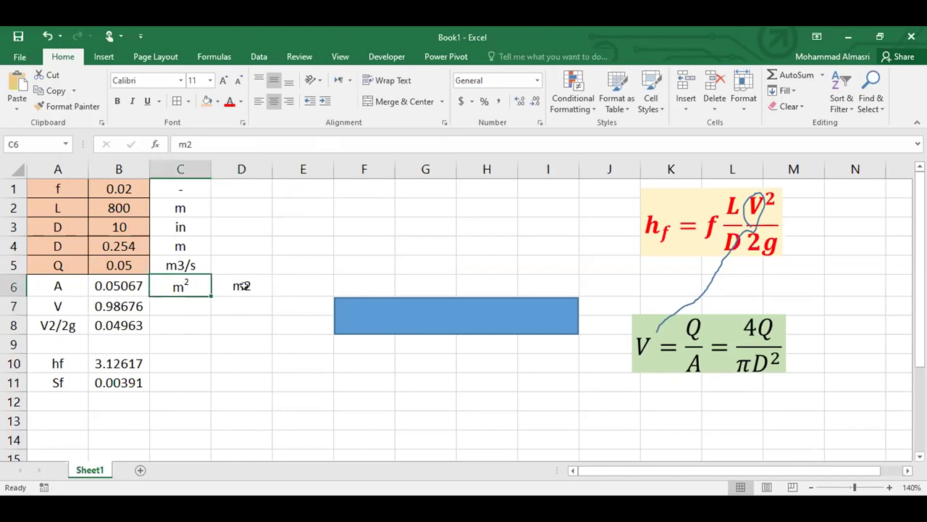
click(251, 286)
click(179, 284)
click(234, 284)
key(Delete)
Step: Enter the unit m/s for V in C7 and m for V2/2g in C8
click(202, 308)
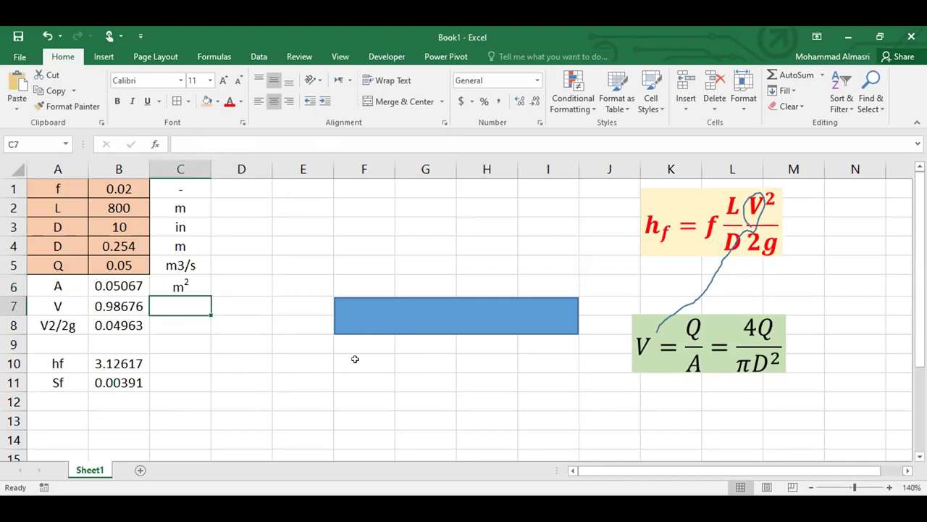
text(m/s)
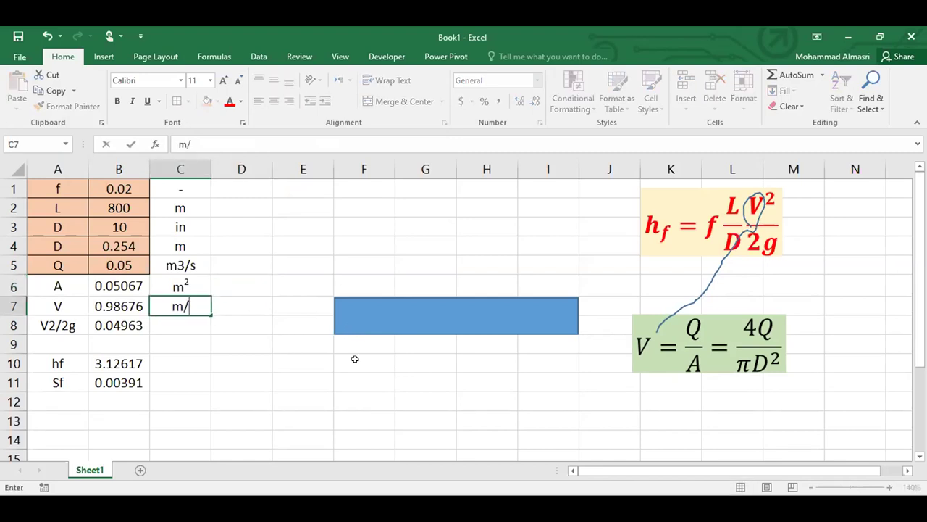
key(Return)
text(m)
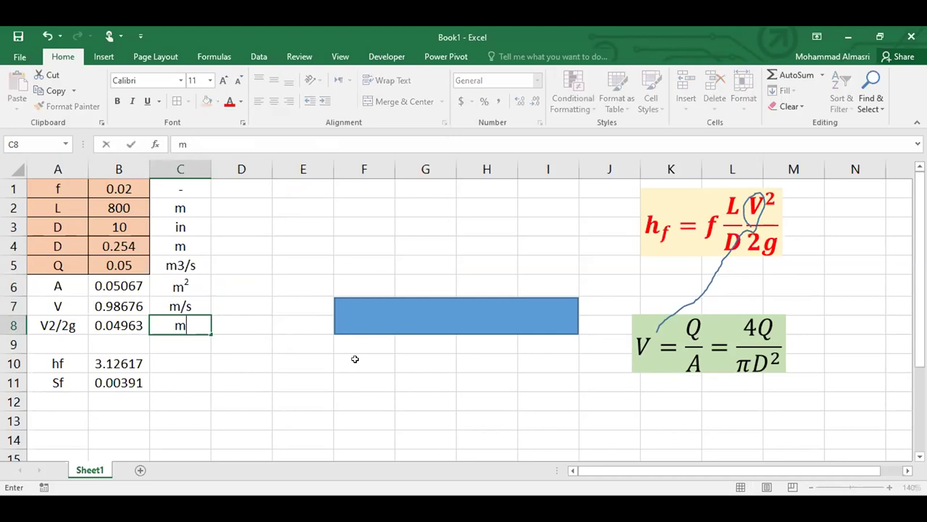
key(Return)
key(Return)
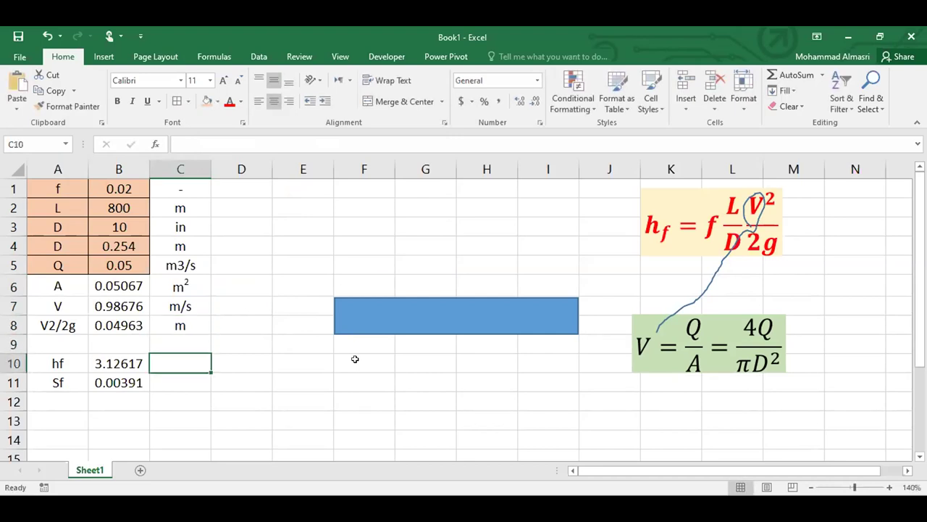
Step: Enter the unit m for hf in C10 and a dash for Sf in C11
text(m)
key(Return)
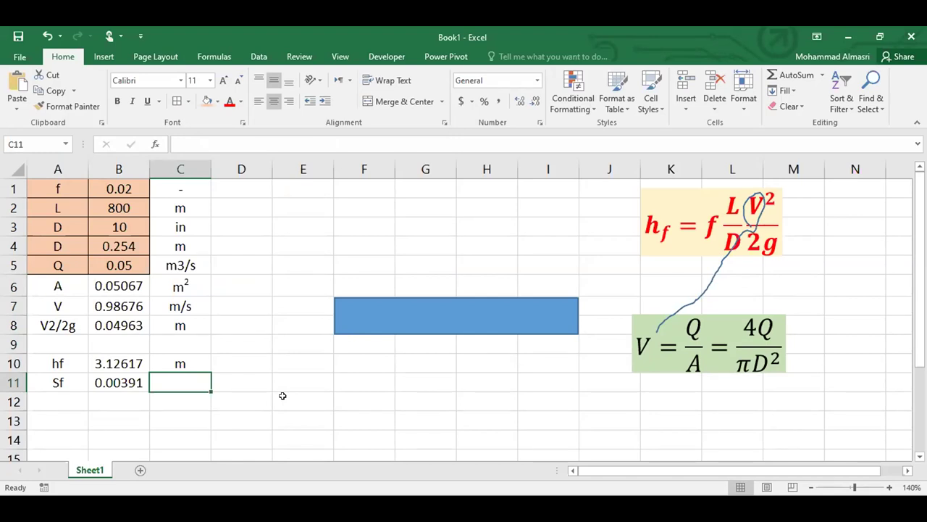
text(-)
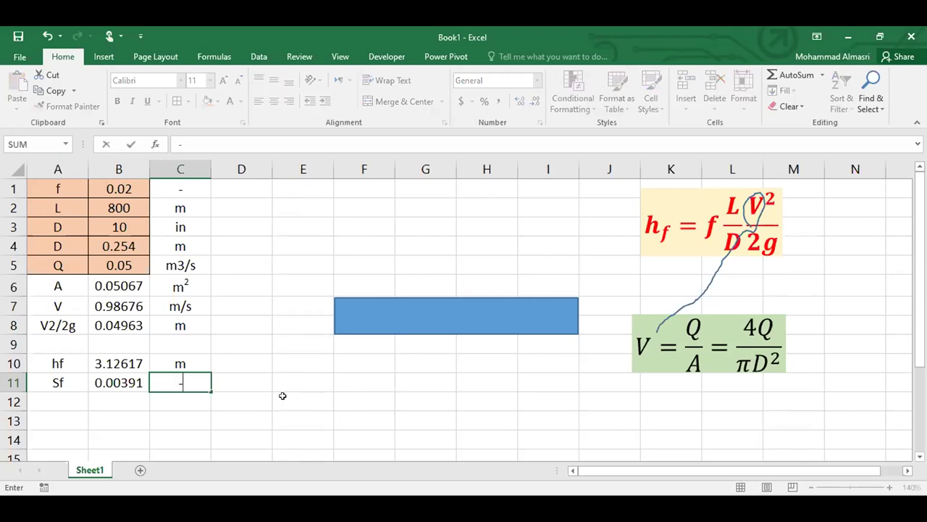
key(Return)
key(Up)
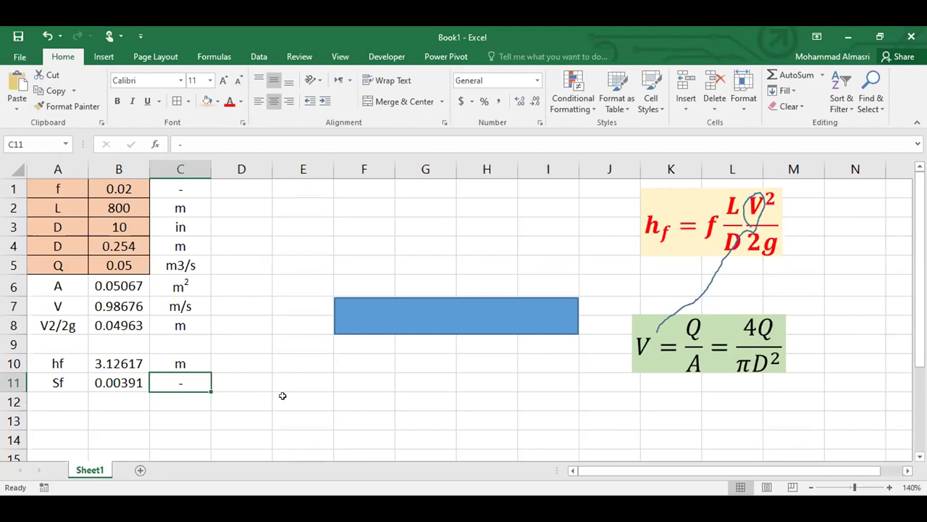
Step: Enter the note "m headloss/m length" in D11 beside the Sf row
key(Right)
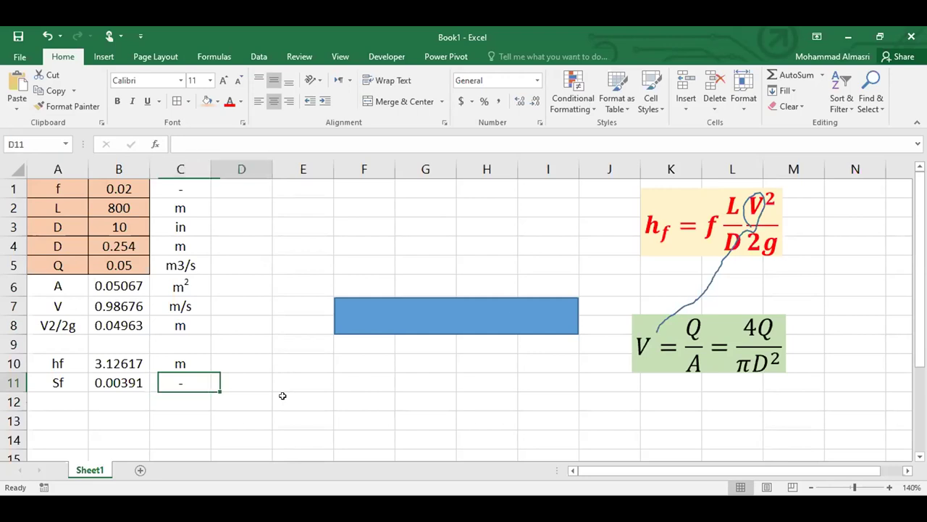
text(m)
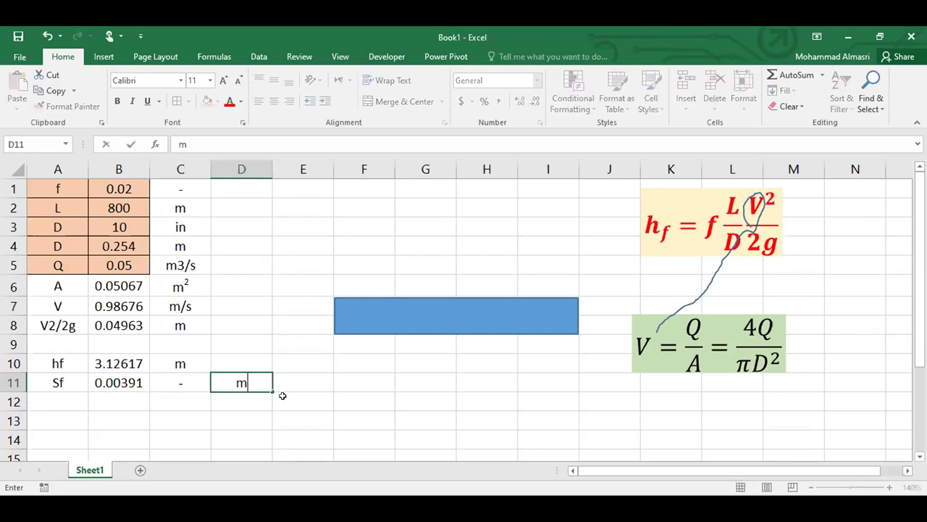
text( head)
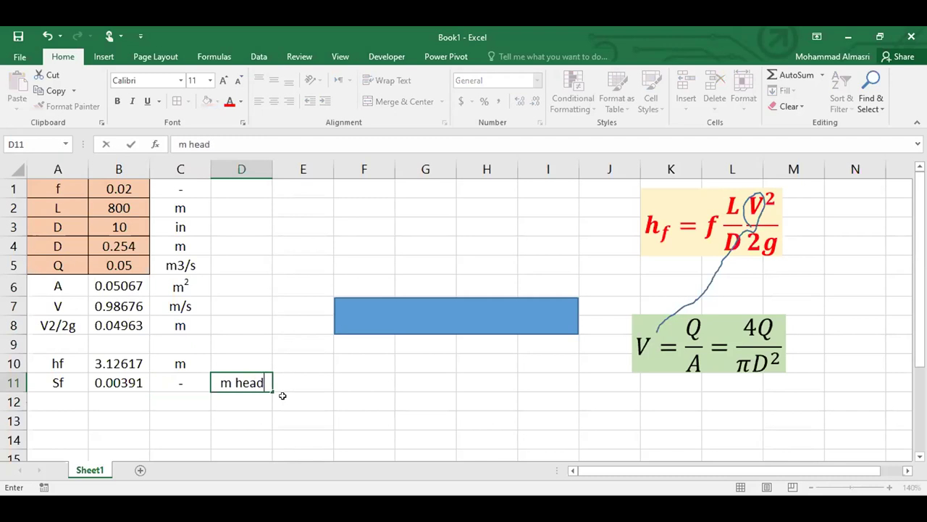
text(loss/m length)
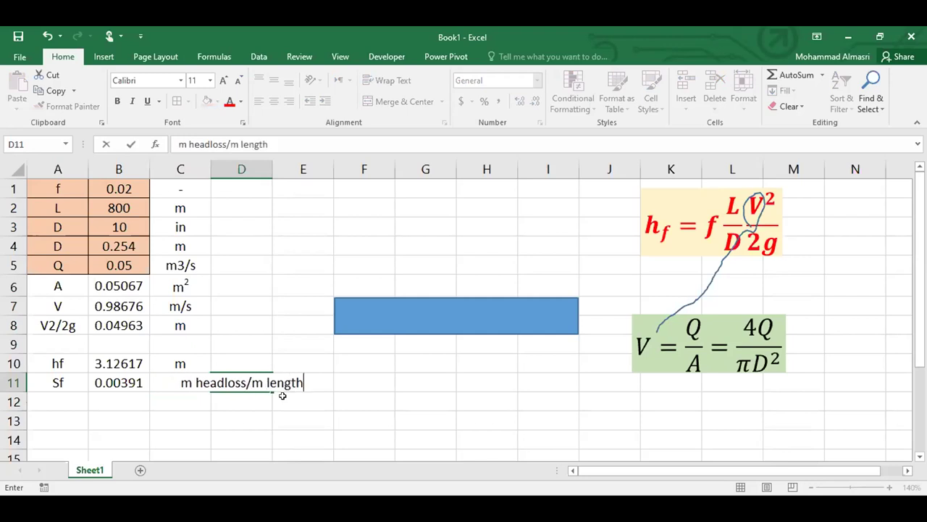
key(Return)
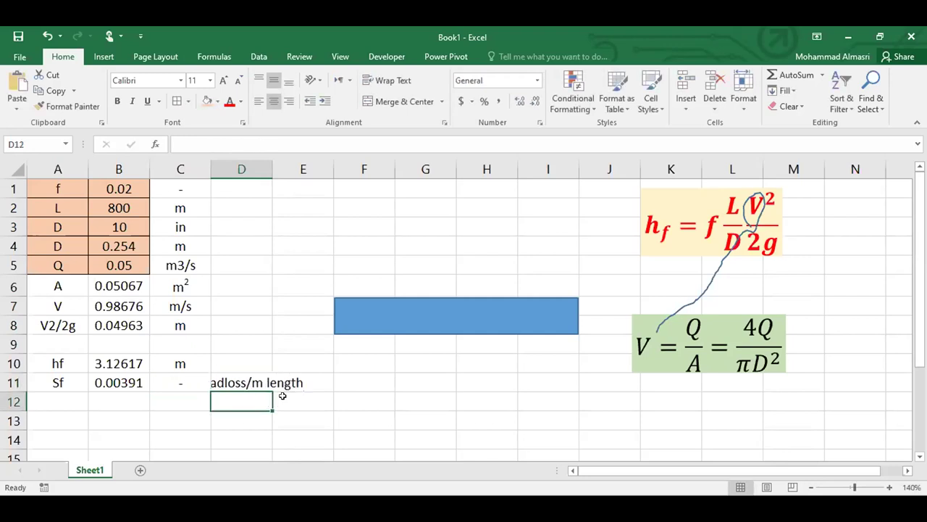
Step: Auto-fit the width of column D to the note in D11
key(Up)
key(Left)
key(Left)
double_click(271, 168)
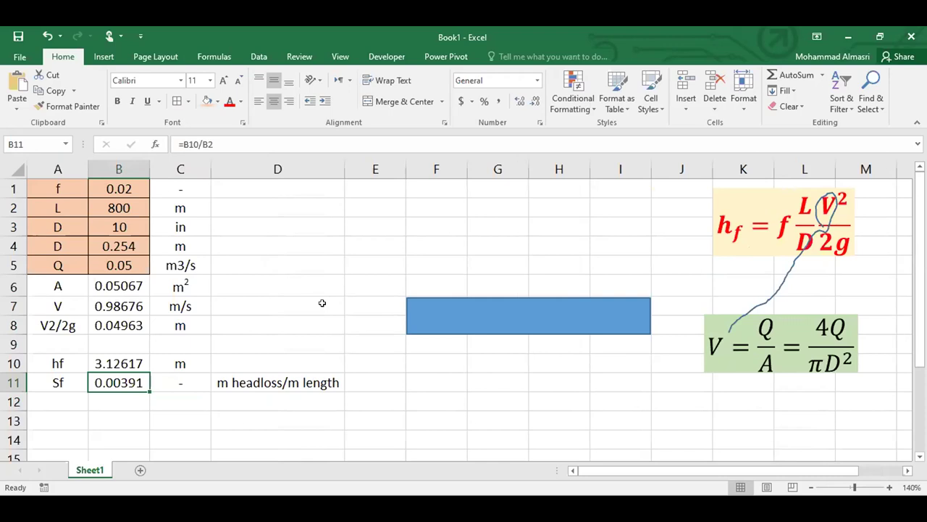
Step: Format the Sf result in B11 as Scientific with zero decimal places
key(ctrl+1)
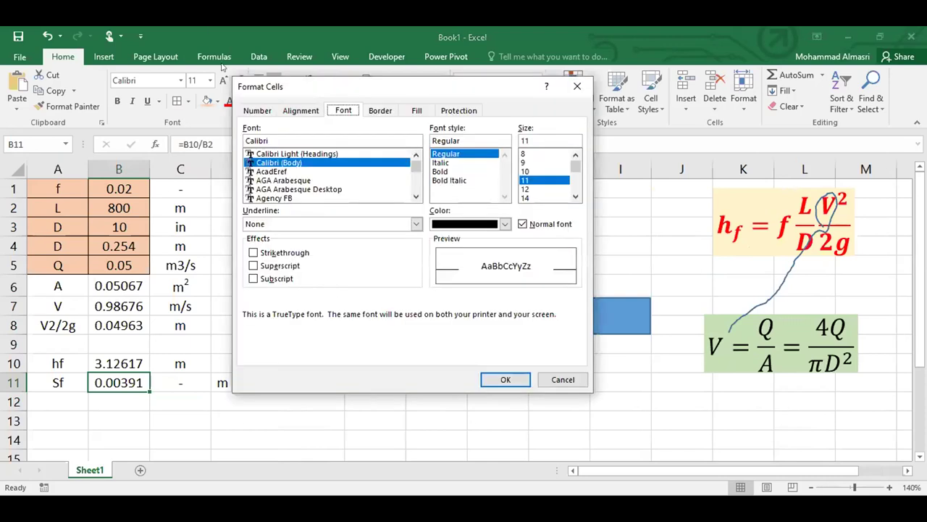
click(257, 110)
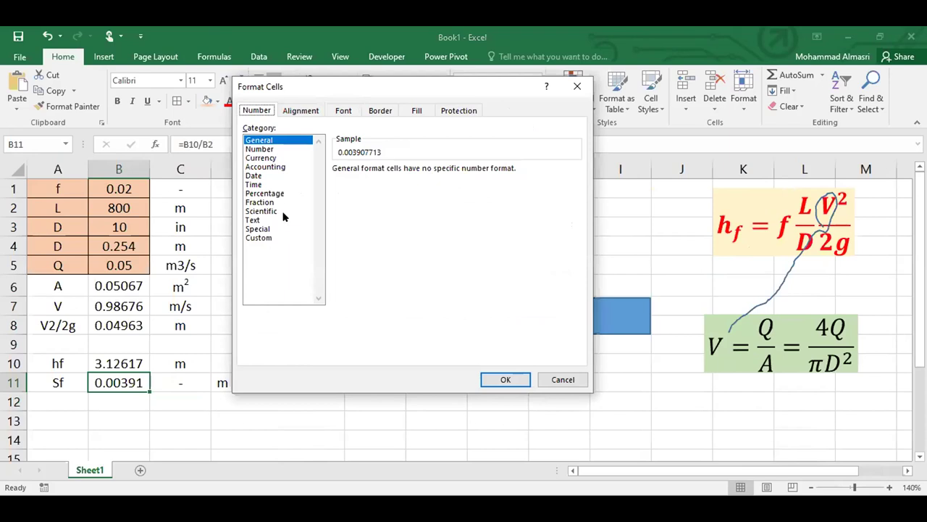
click(262, 210)
click(506, 379)
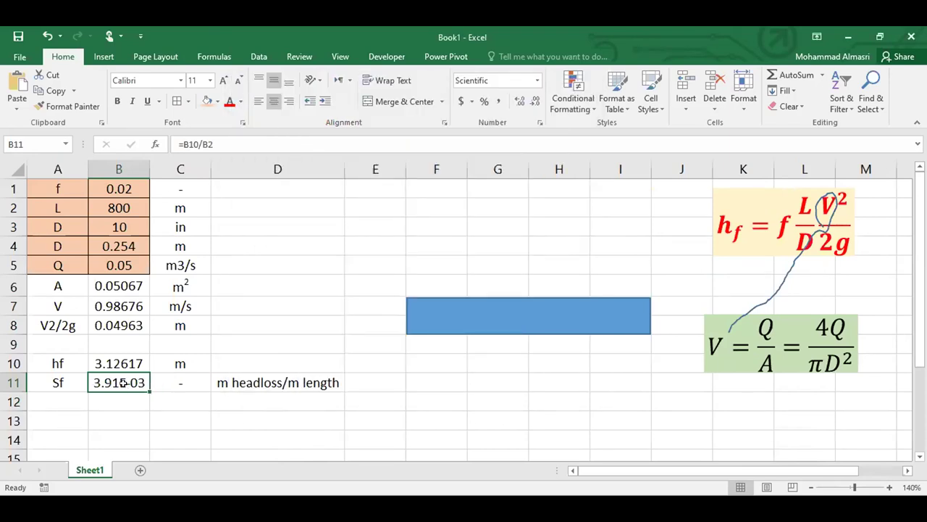
key(ctrl+1)
click(425, 173)
click(425, 173)
click(490, 380)
key(Return)
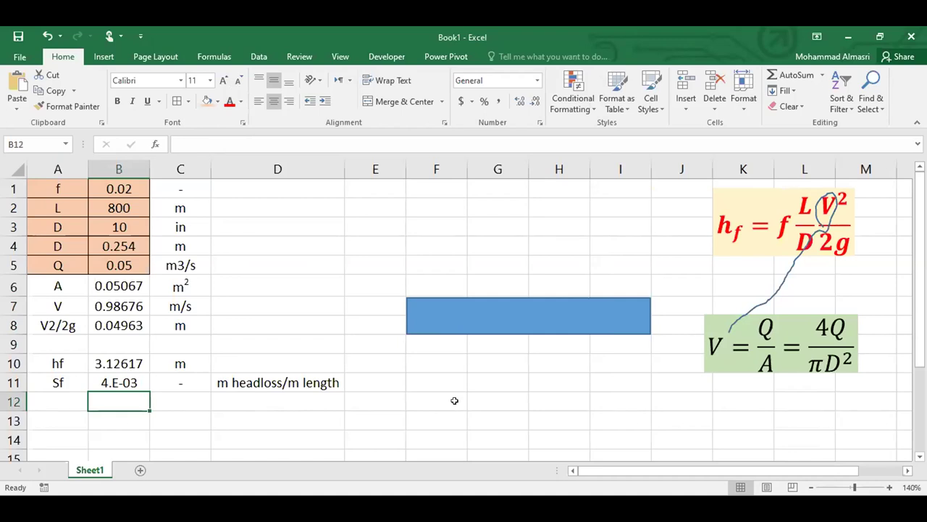
click(323, 378)
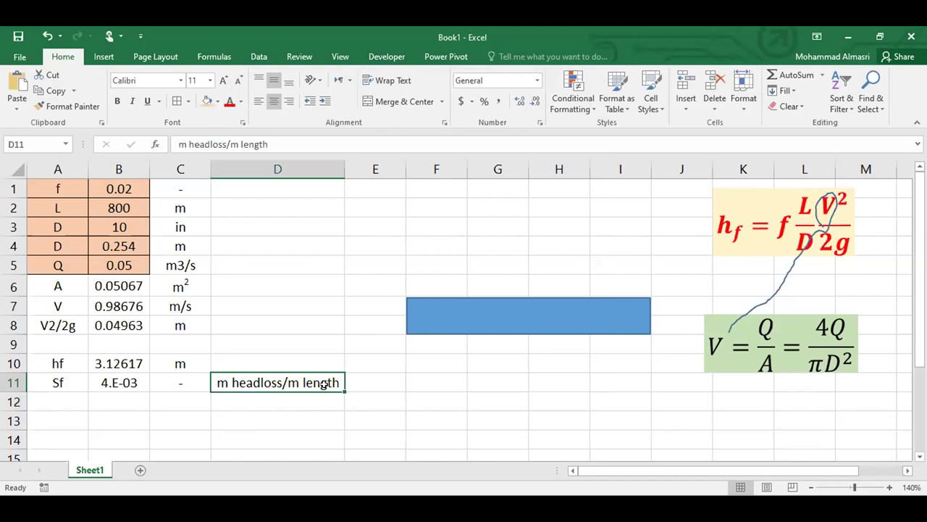
click(109, 359)
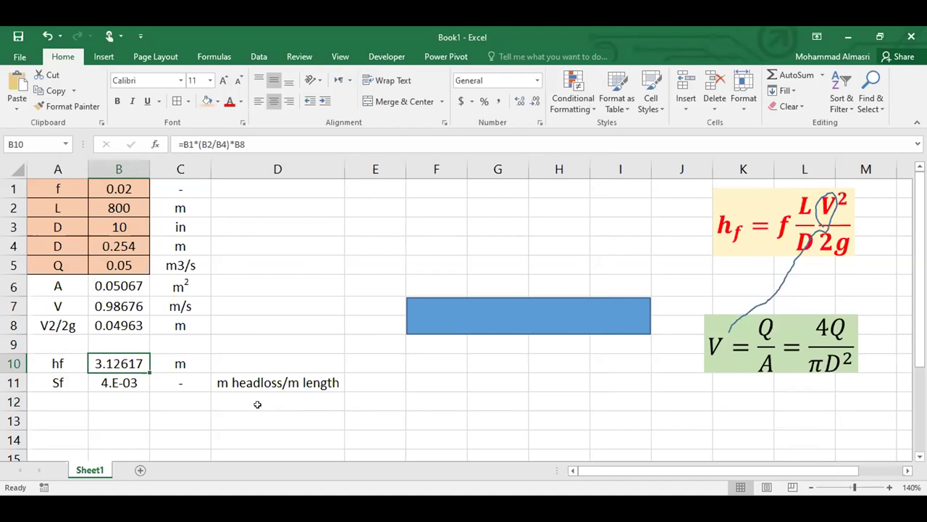
click(119, 207)
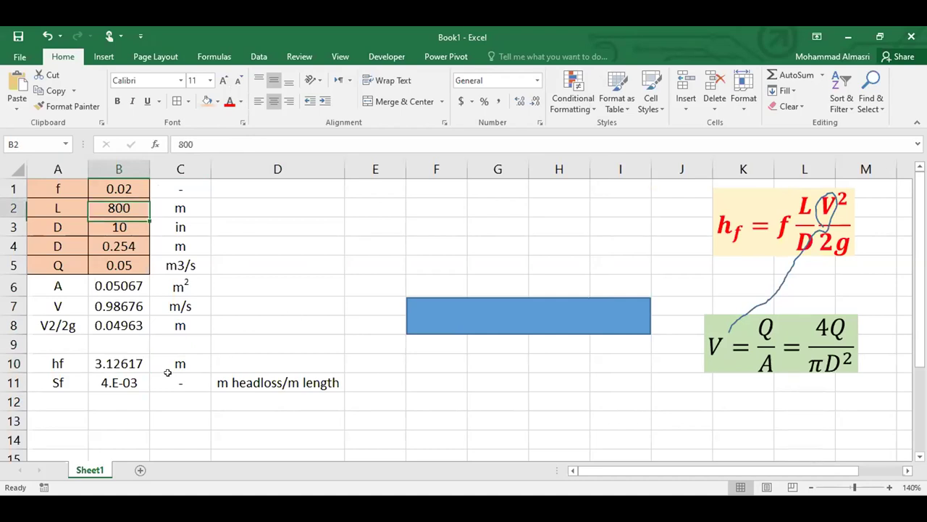
click(136, 381)
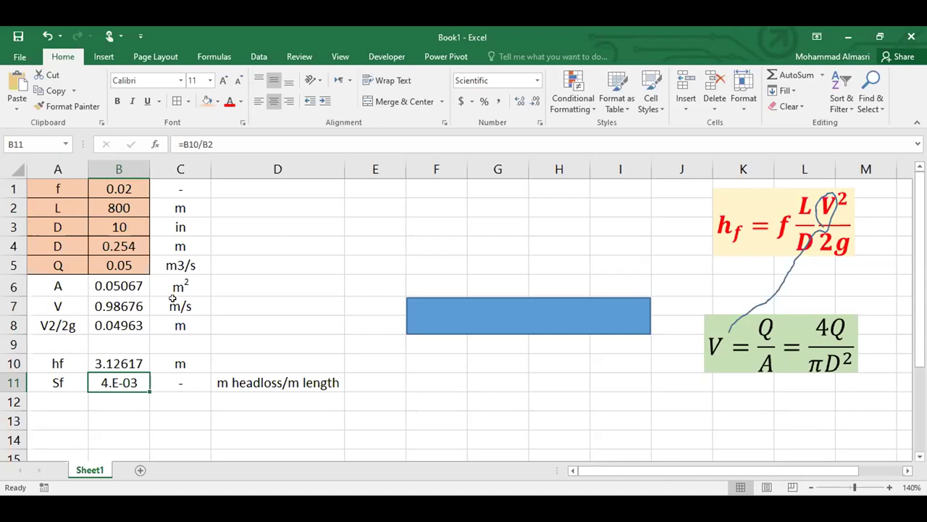
click(112, 359)
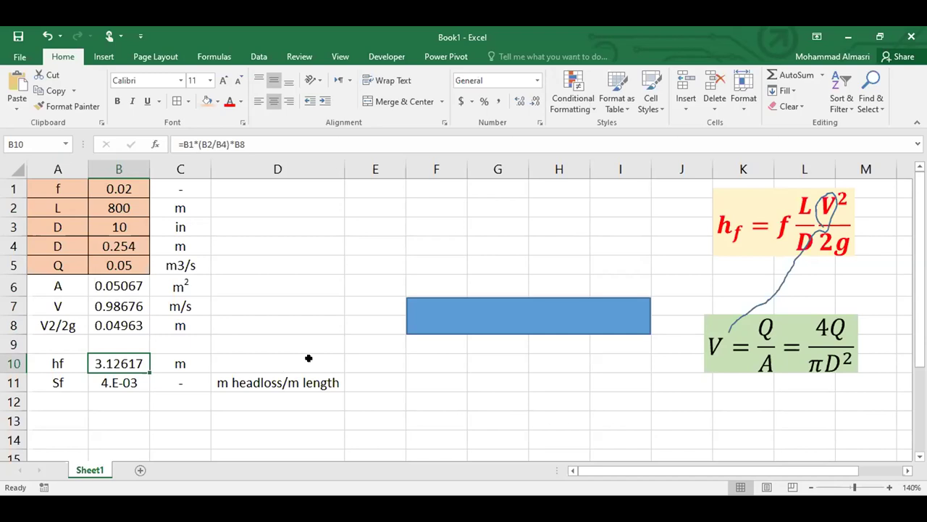
click(127, 202)
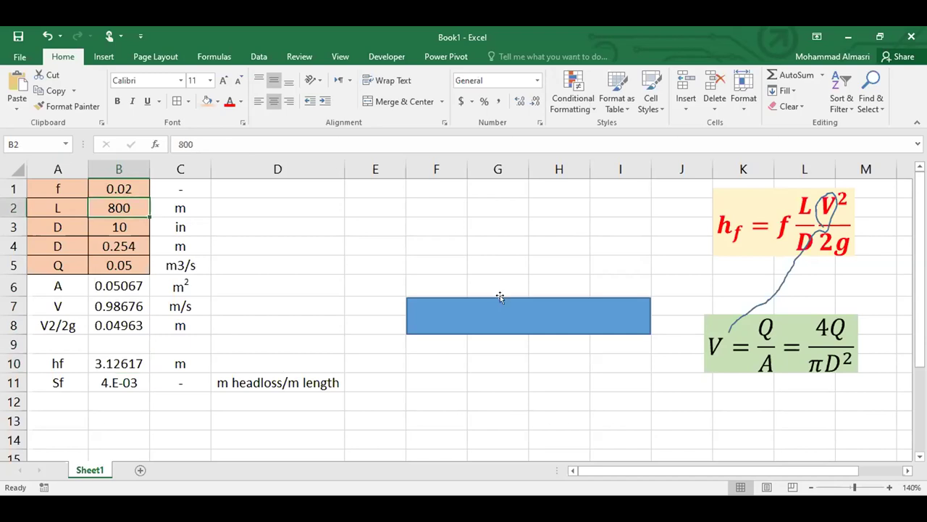
Step: Format the hf result in B10 as Number with one decimal place
click(103, 356)
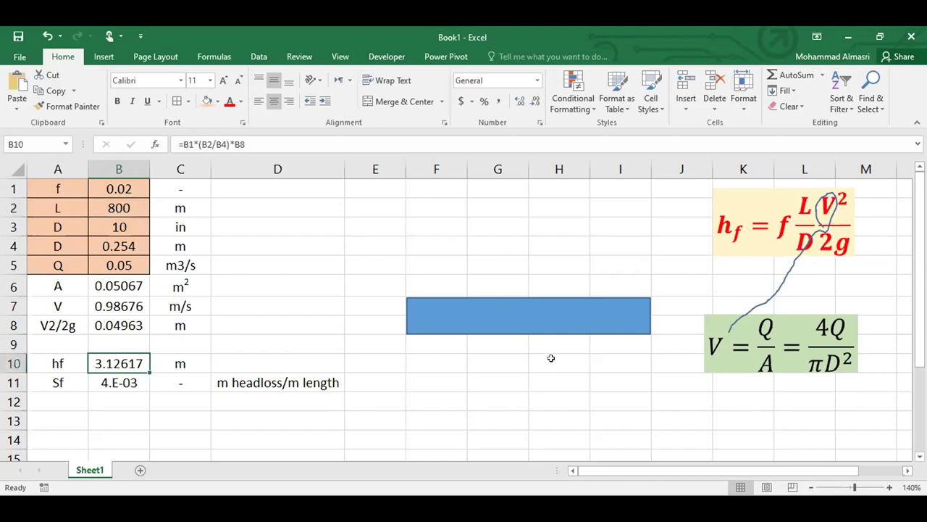
key(ctrl+1)
click(262, 150)
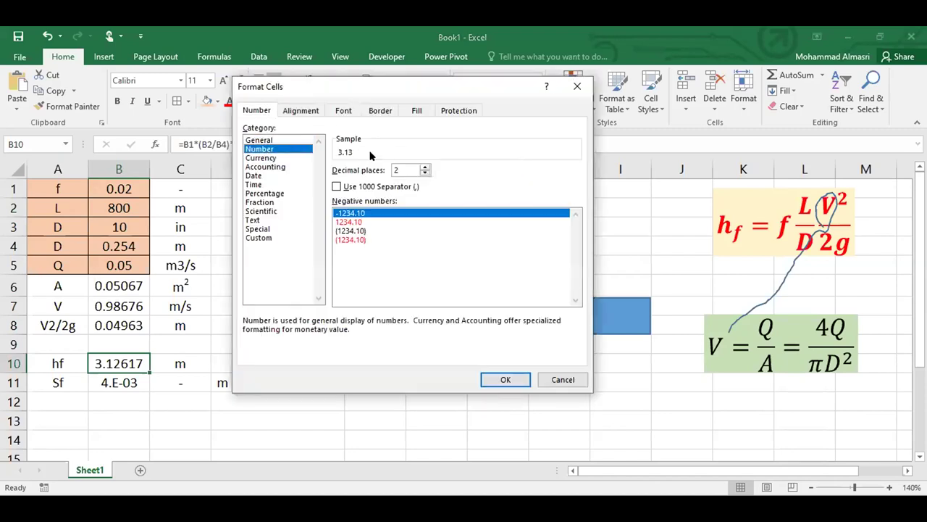
click(426, 173)
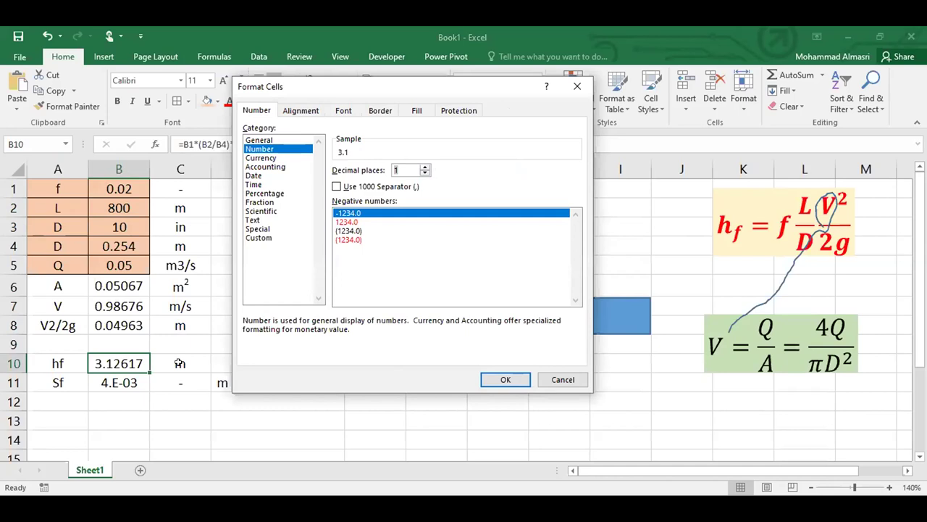
key(Return)
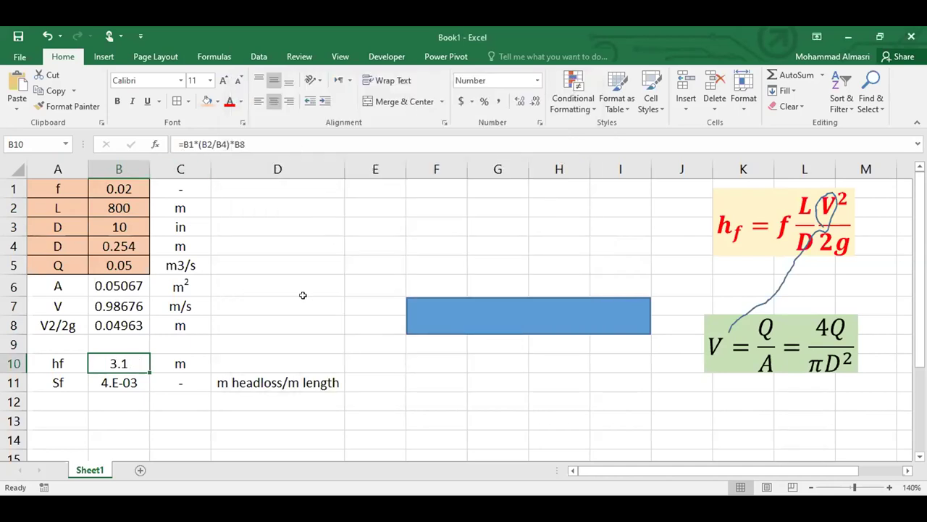
Step: Set the pipe length L in B2 to 1600 m
click(137, 209)
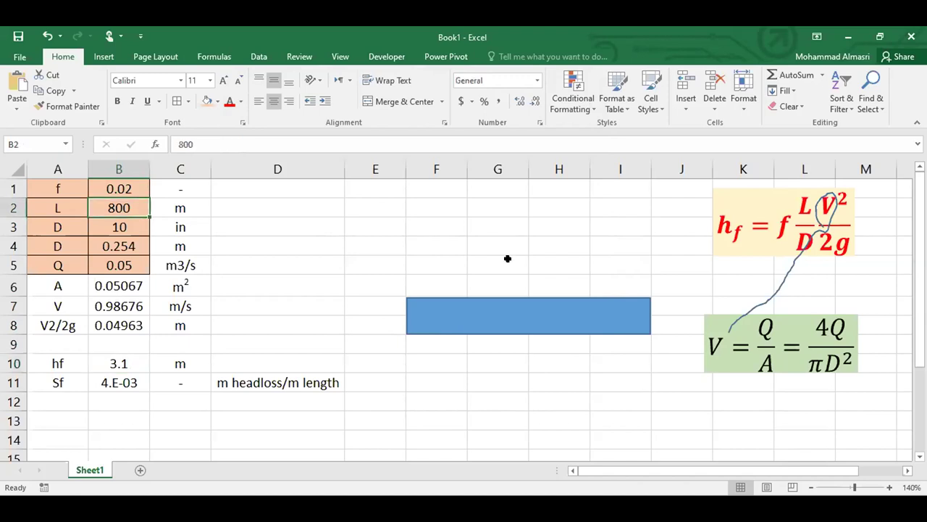
text(1600)
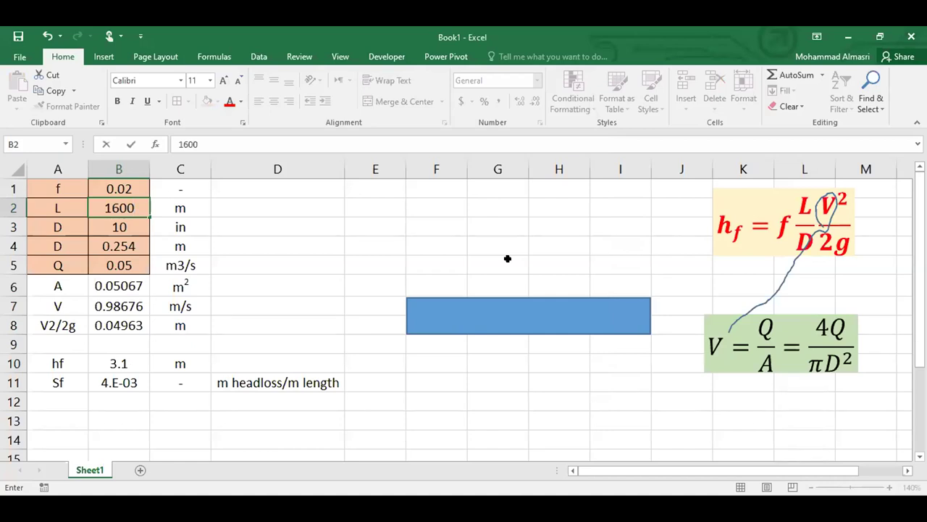
key(Escape)
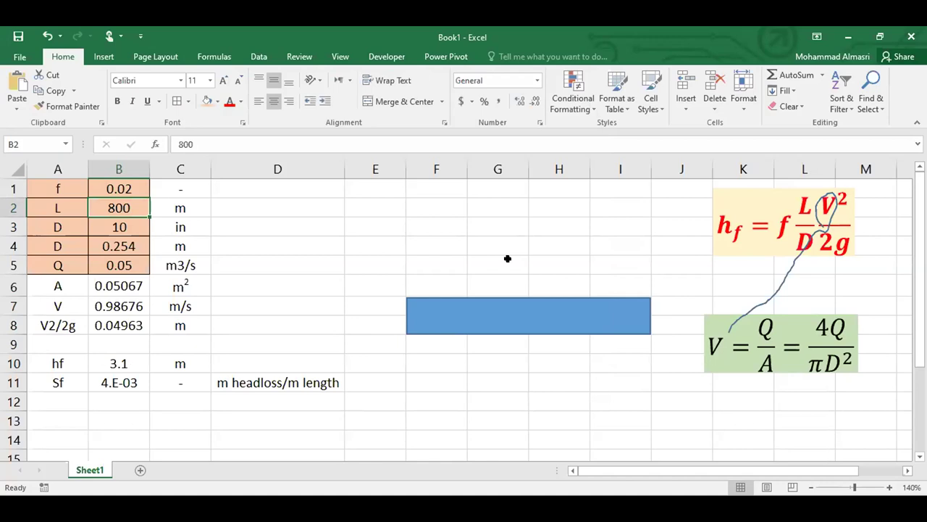
text(1600)
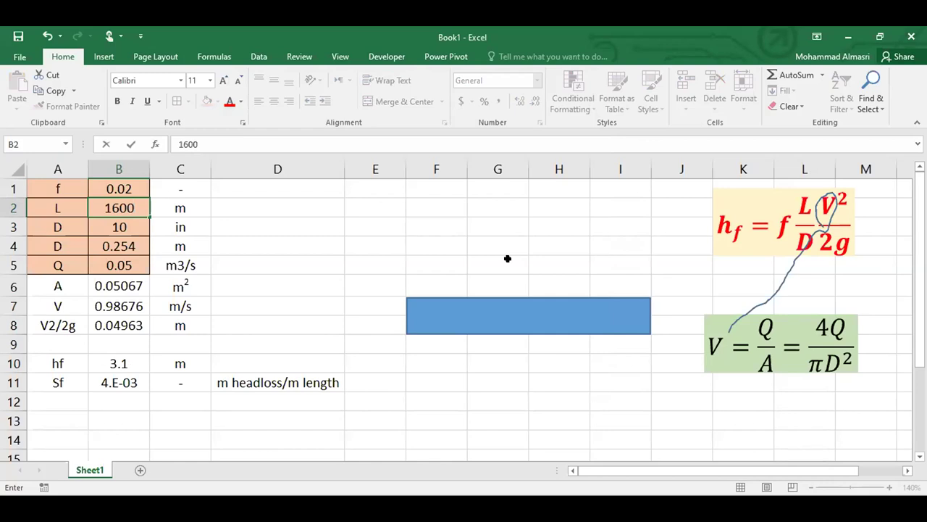
key(Return)
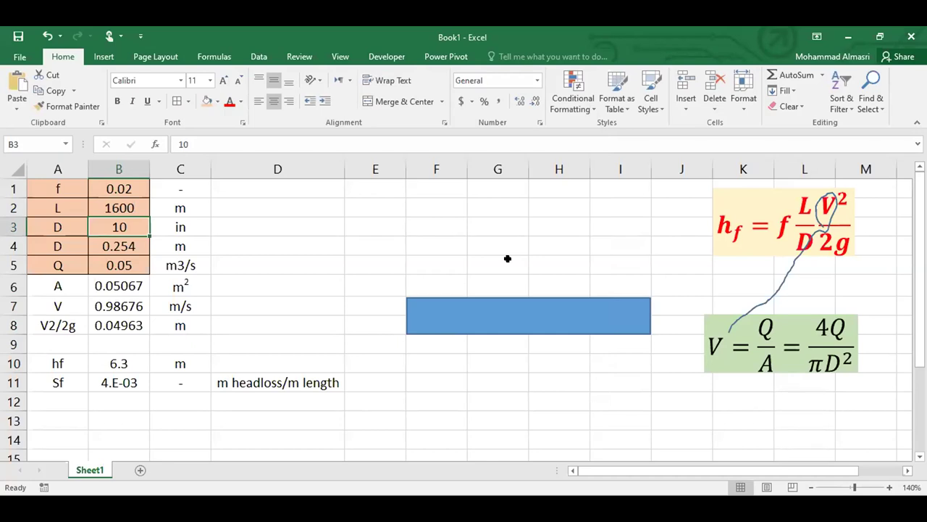
Step: Try a pipe length L of 400 m in B2 and undo both length changes
key(Up)
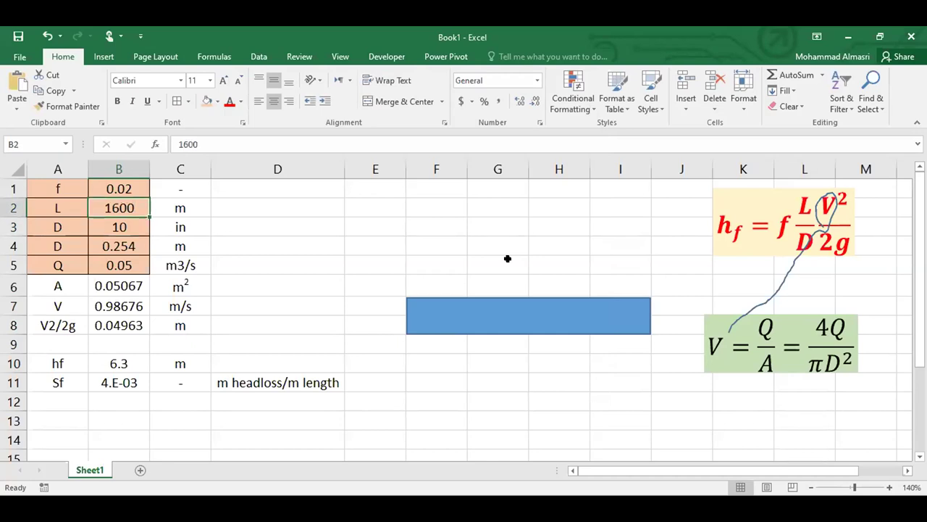
text(400)
key(Return)
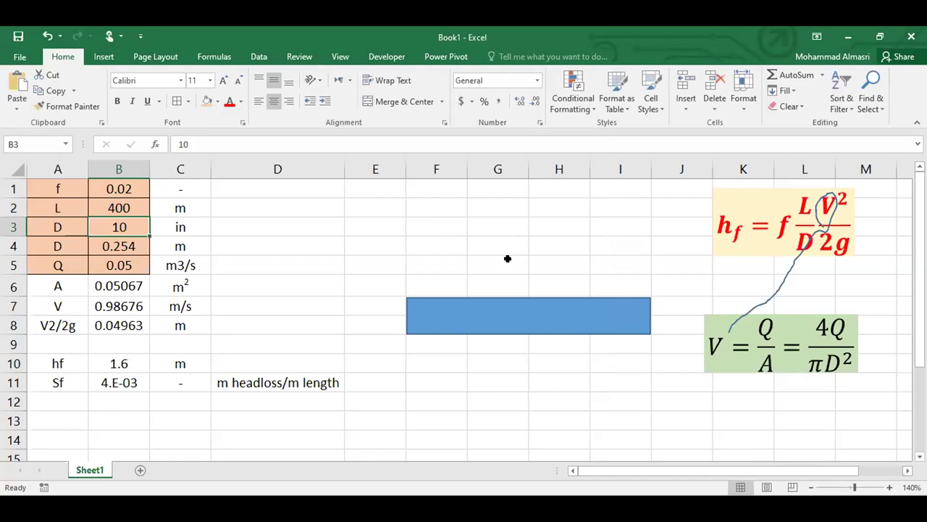
key(ctrl+z)
key(ctrl+z)
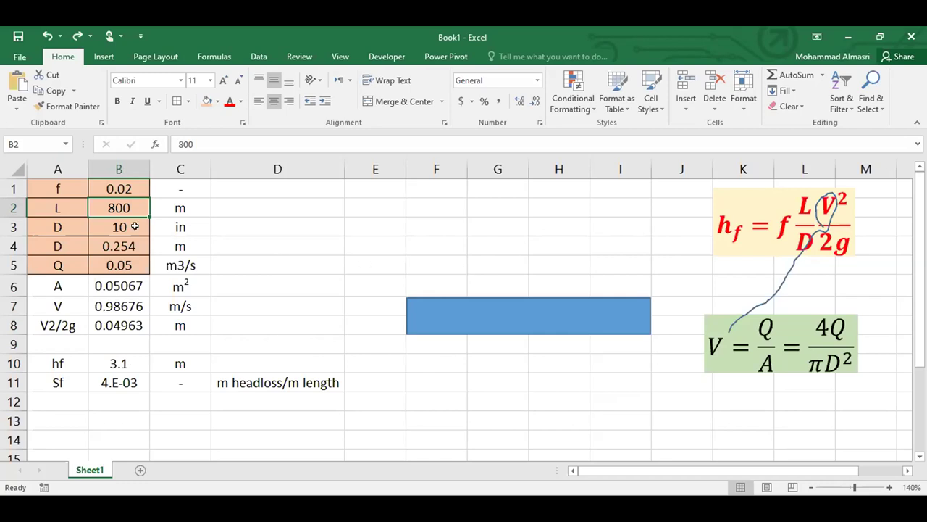
Step: Set the pipe diameter D in B3 to 12 inches
click(133, 227)
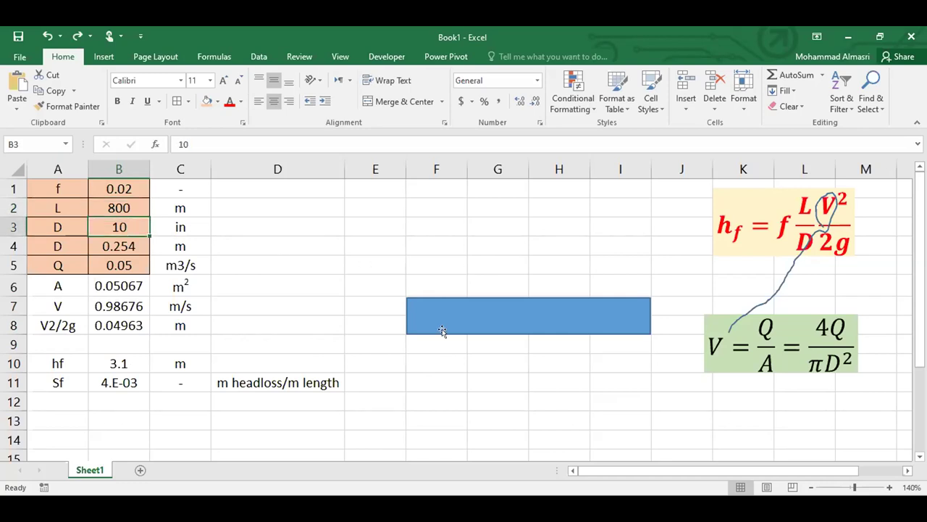
text(12)
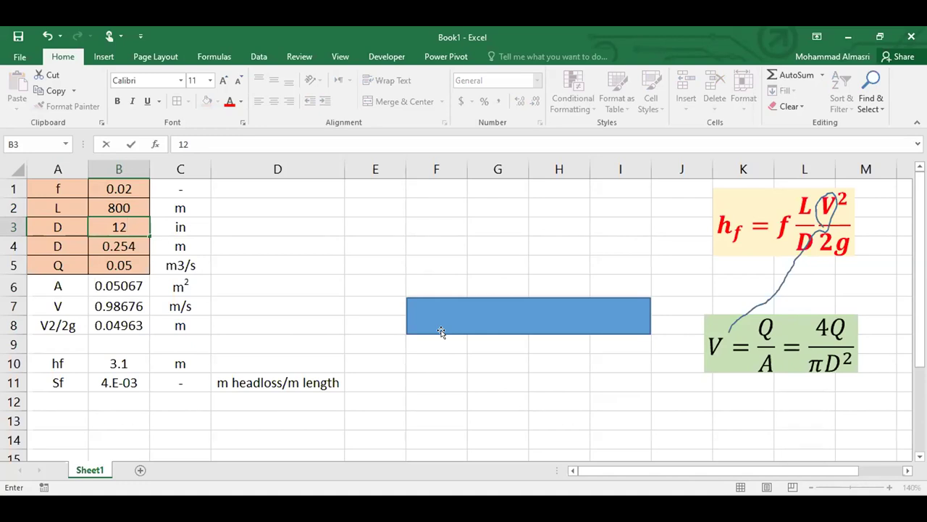
key(Return)
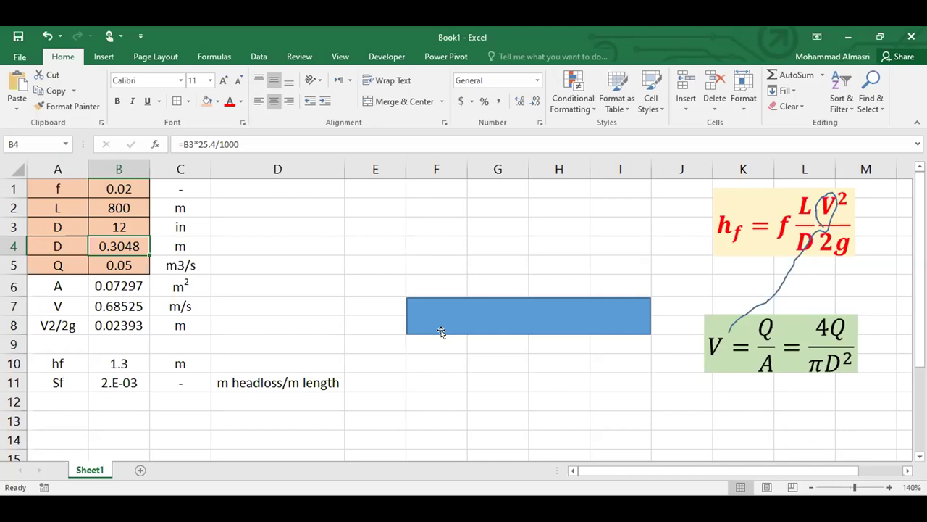
Step: Set the pipe diameter D in B3 to 8 inches
key(Up)
key(Up)
key(Down)
text(8)
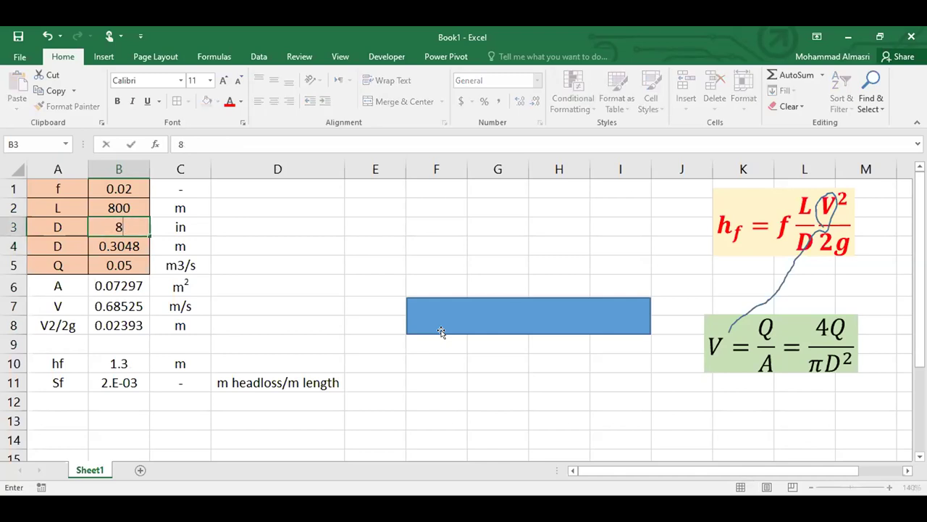
key(Return)
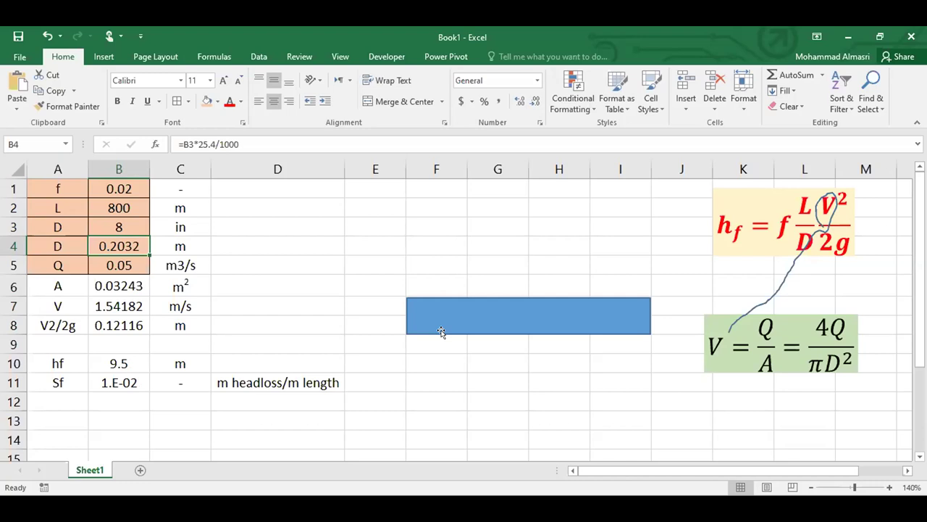
Step: Enter 12 inches again as the diameter in B3 and undo the diameter changes back to 10 inches
key(Up)
text(12)
key(Return)
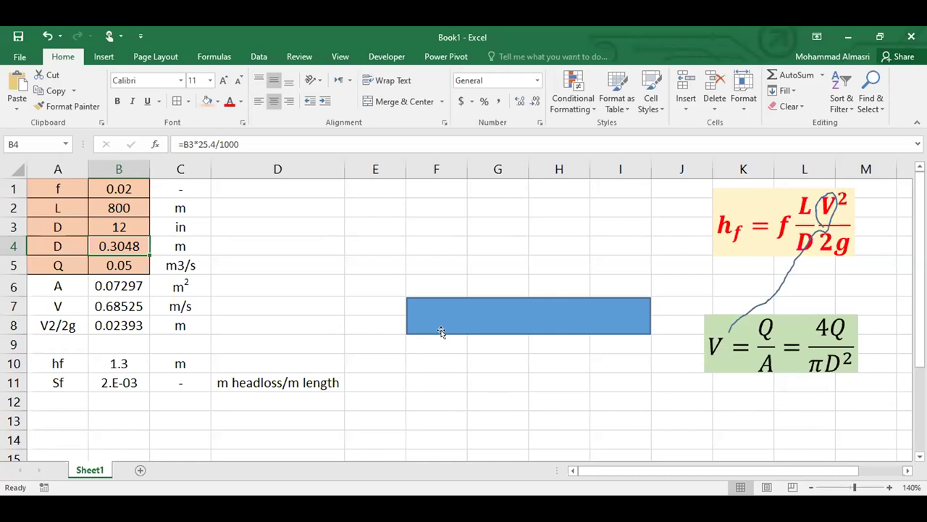
key(ctrl+z)
key(ctrl+y)
key(ctrl+z)
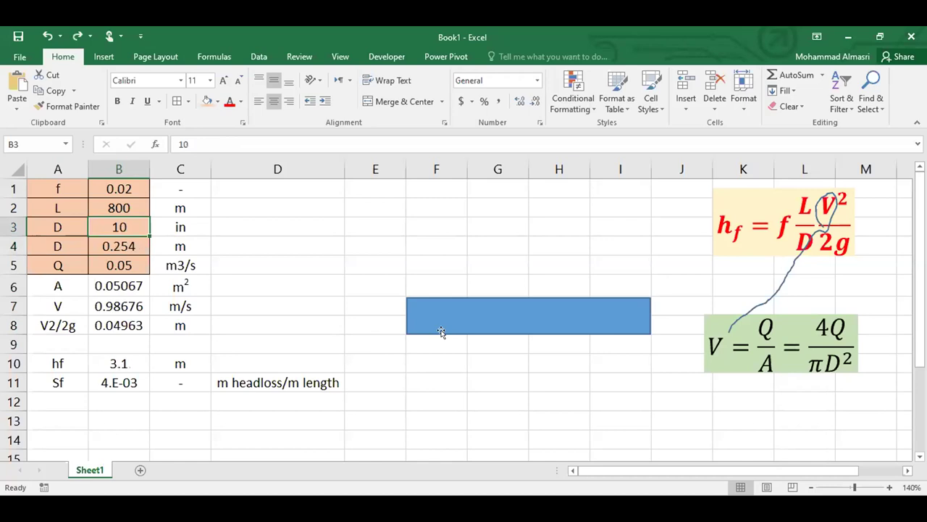
Step: Set the flow rate Q in B5 to 0.2 m3/s
key(Down)
key(Down)
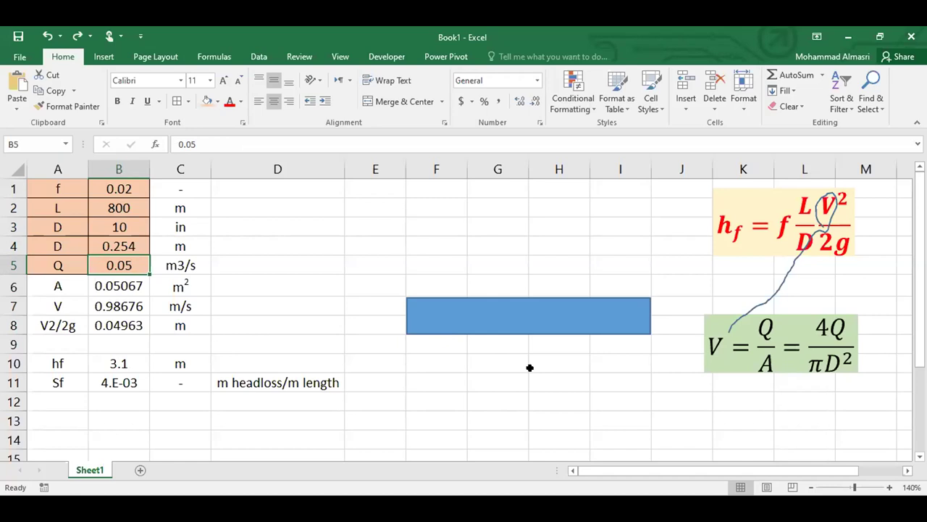
text(0.2)
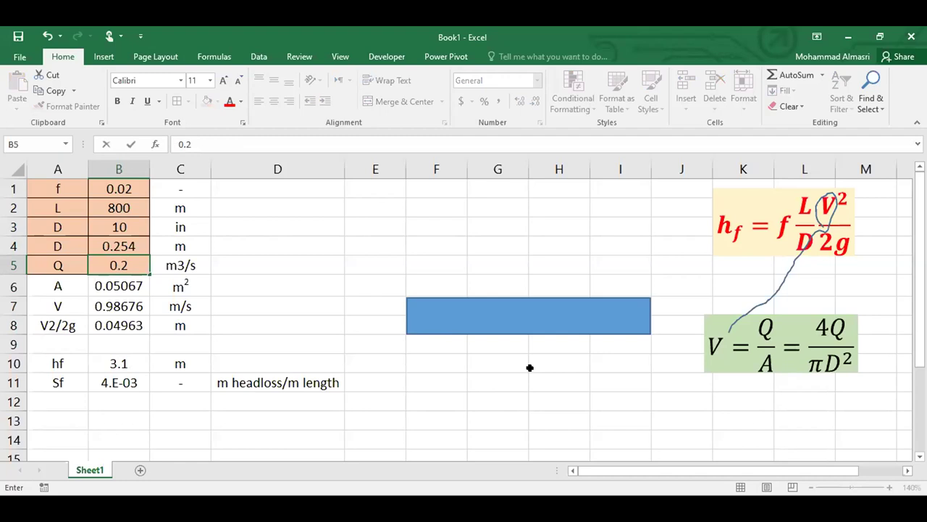
key(Return)
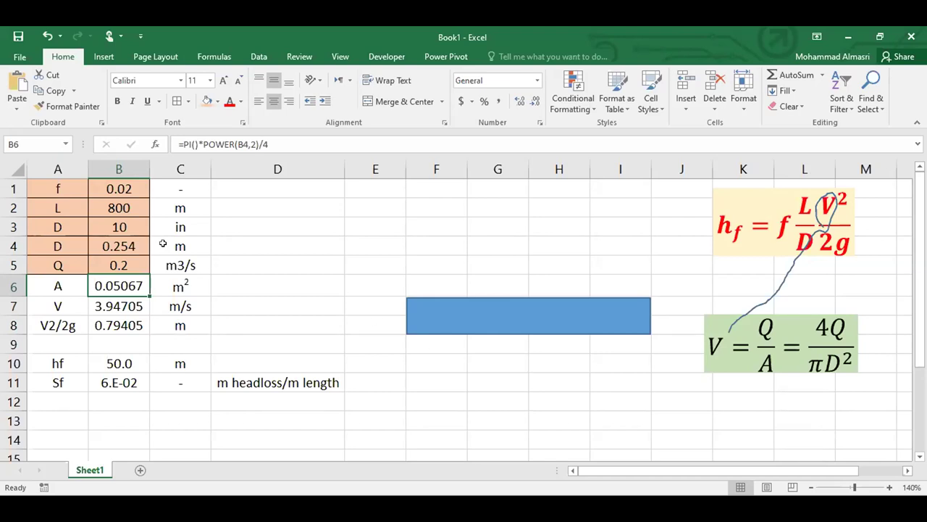
Step: Set the inch diameter D in B3 to 12 for the new flow rate
click(118, 223)
text(12)
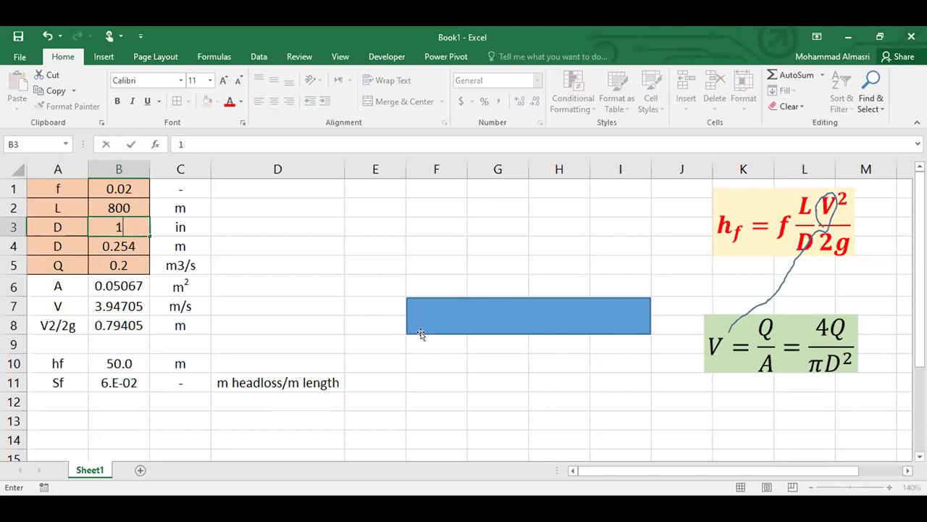
key(Return)
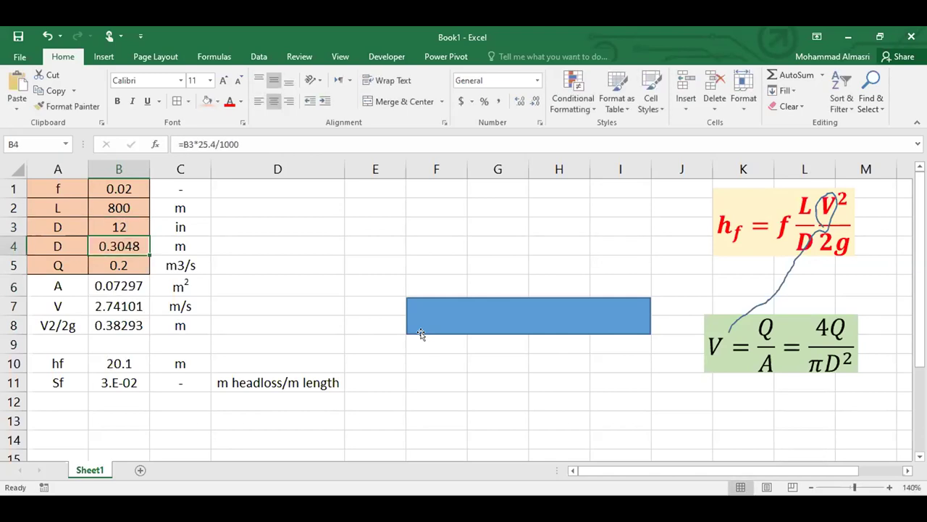
Step: Set the pipe diameter D in B3 to 14 inches
key(Up)
text(14)
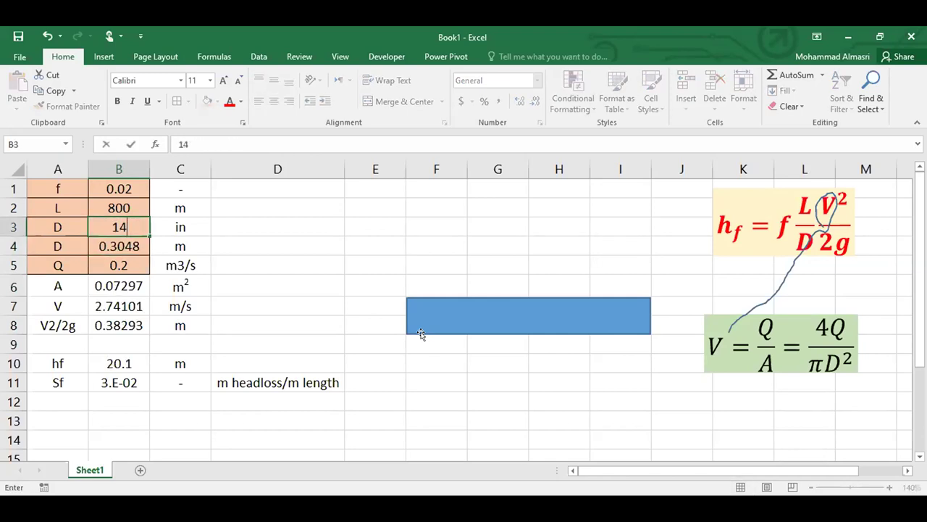
key(Return)
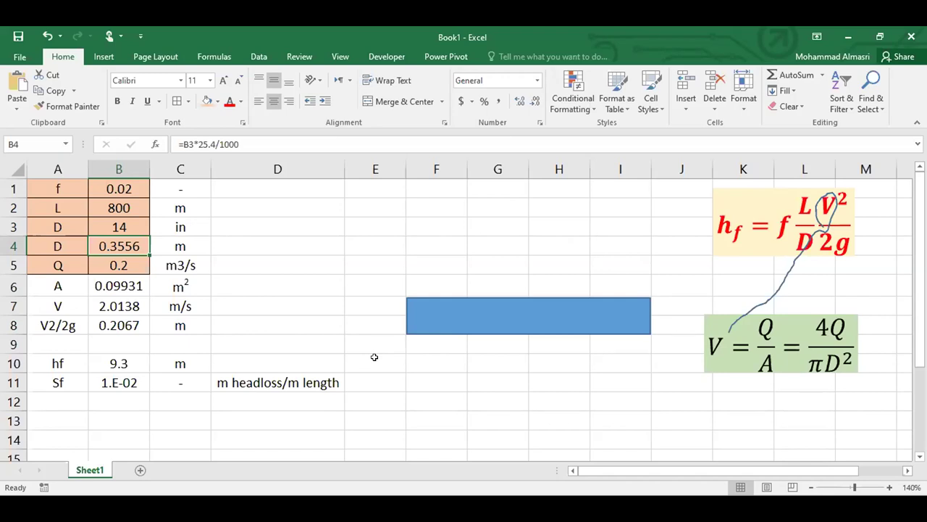
click(333, 321)
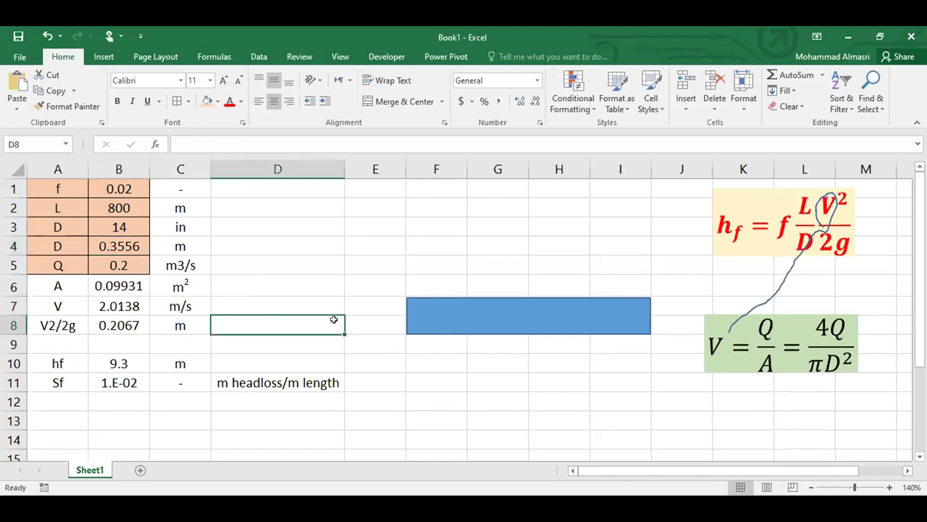